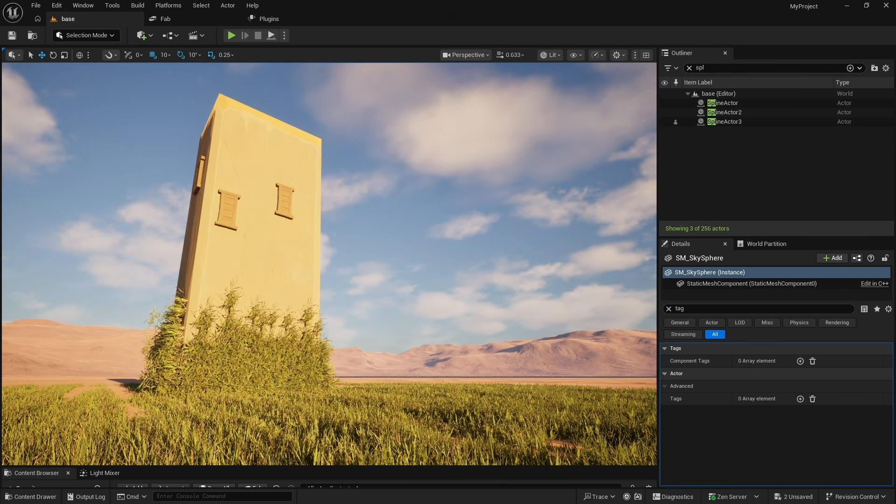
{"action": "right_click_drag", "start_coordinate": [329, 263], "coordinate": [247, 256]}
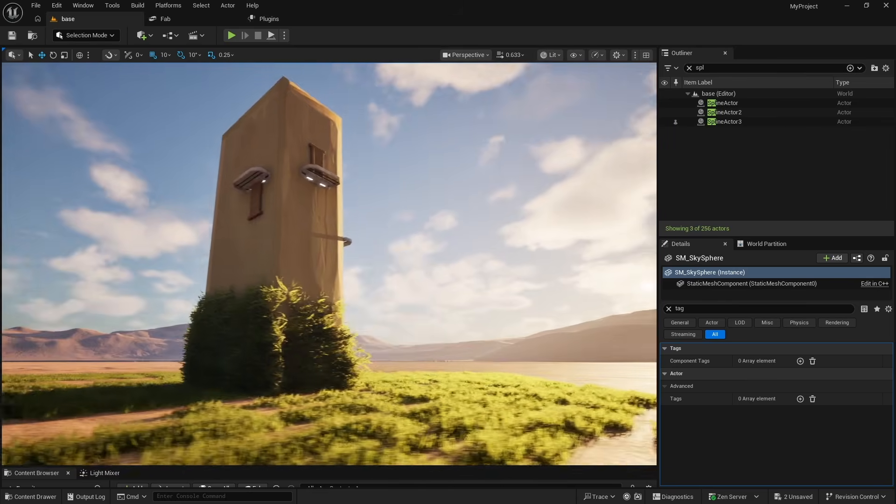
{"action": "right_click_drag", "start_coordinate": [329, 263], "coordinate": [389, 263]}
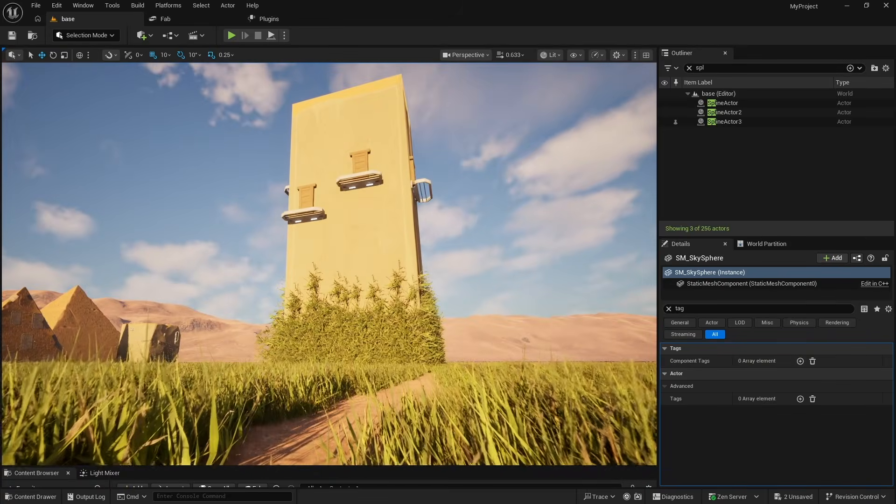
{"action": "right_click_drag", "start_coordinate": [329, 264], "coordinate": [366, 262]}
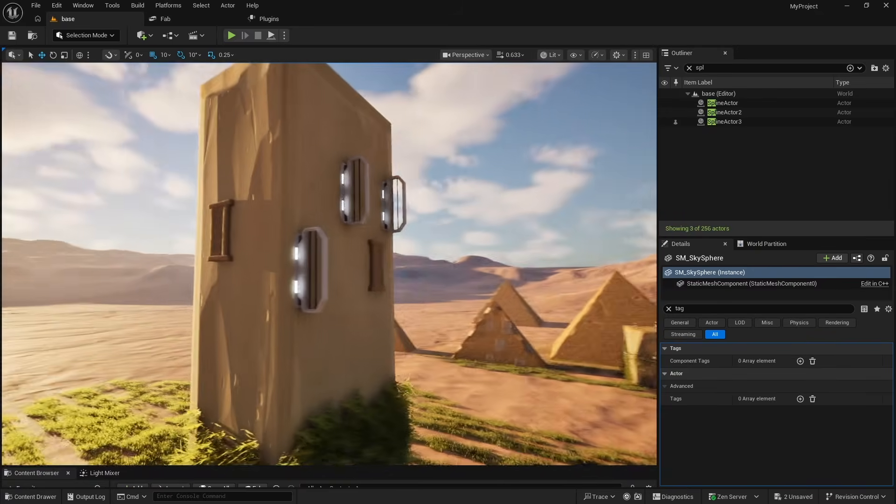
{"action": "right_click_drag", "start_coordinate": [366, 262], "coordinate": [388, 262]}
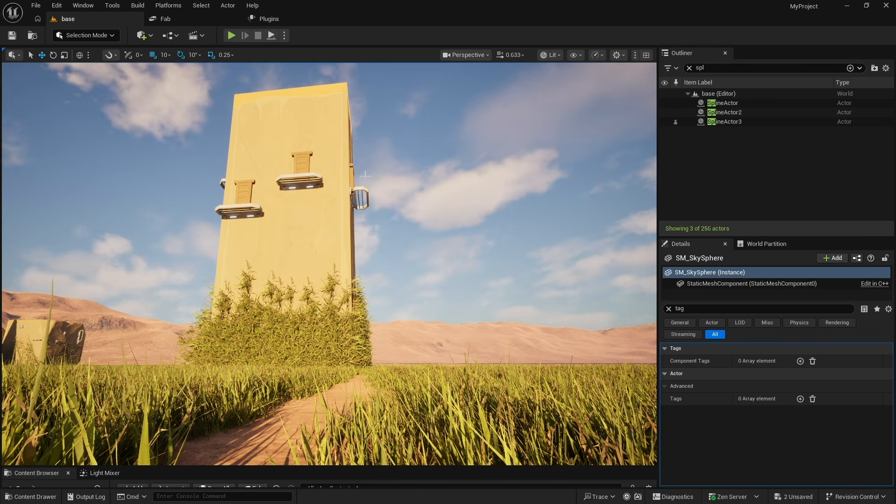
{"action": "right_click_drag", "start_coordinate": [414, 248], "coordinate": [391, 252]}
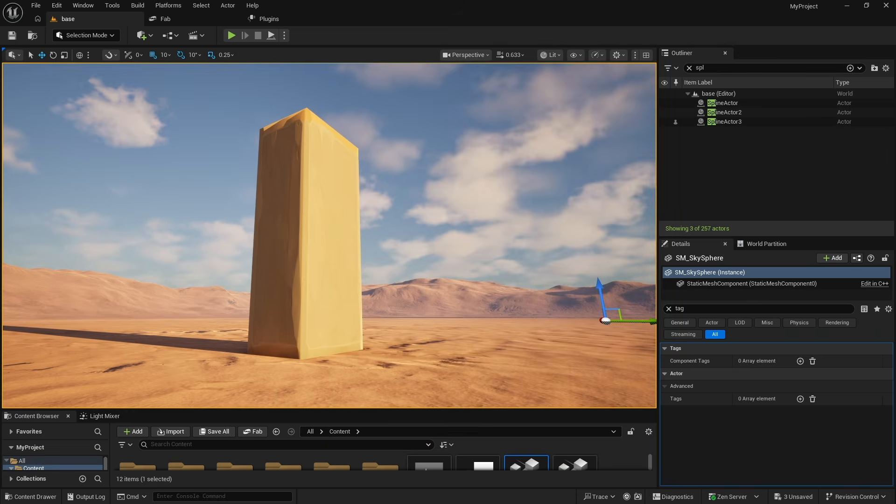
{"action": "right_click_drag", "start_coordinate": [330, 235], "coordinate": [350, 226]}
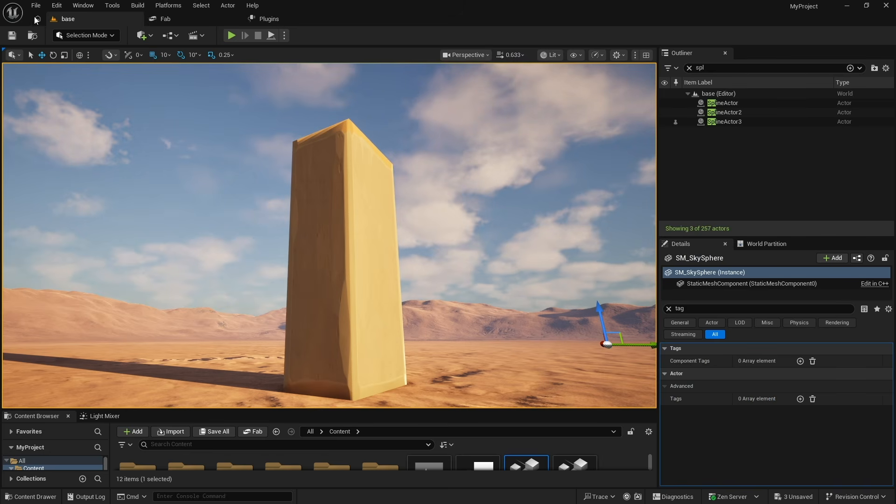
- Open the editor's plugin browser
{"action": "left_click", "coordinate": [38, 8]}
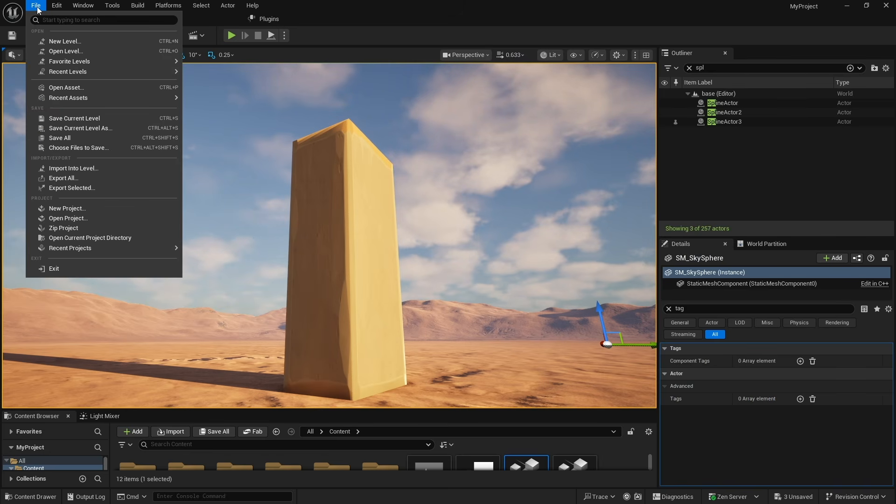
{"action": "mouse_move", "coordinate": [56, 5]}
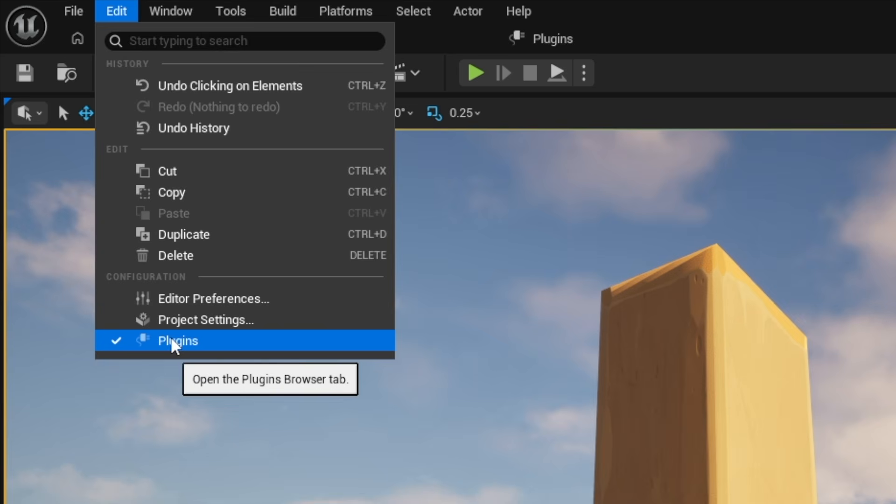
{"action": "left_click", "coordinate": [170, 337]}
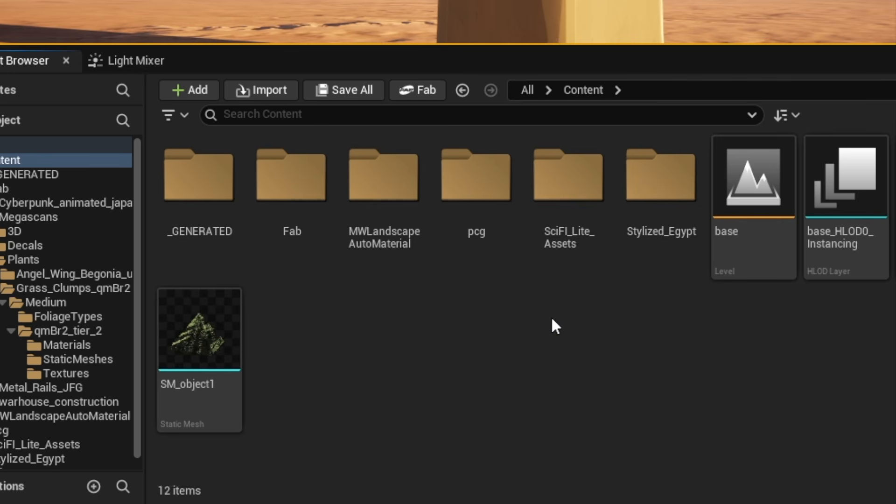
- Create an empty PCG graph in the pcg content folder and name it mesh3
{"action": "double_click", "coordinate": [472, 174]}
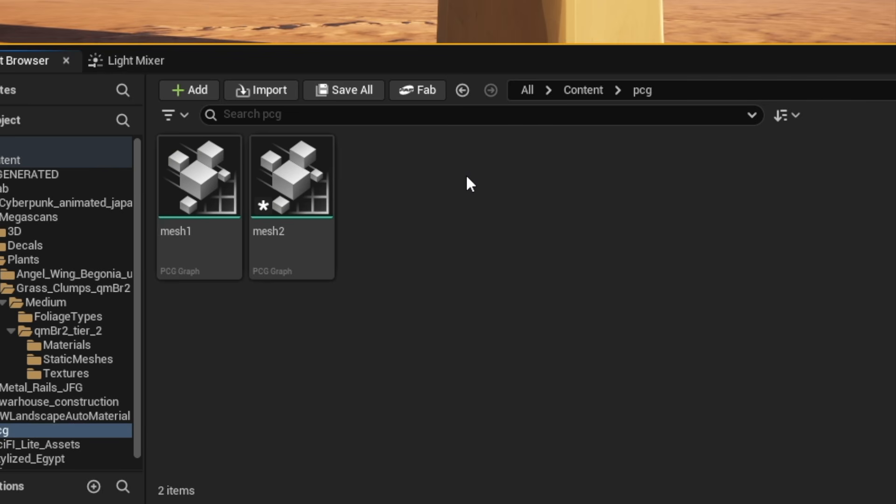
{"action": "right_click", "coordinate": [466, 175]}
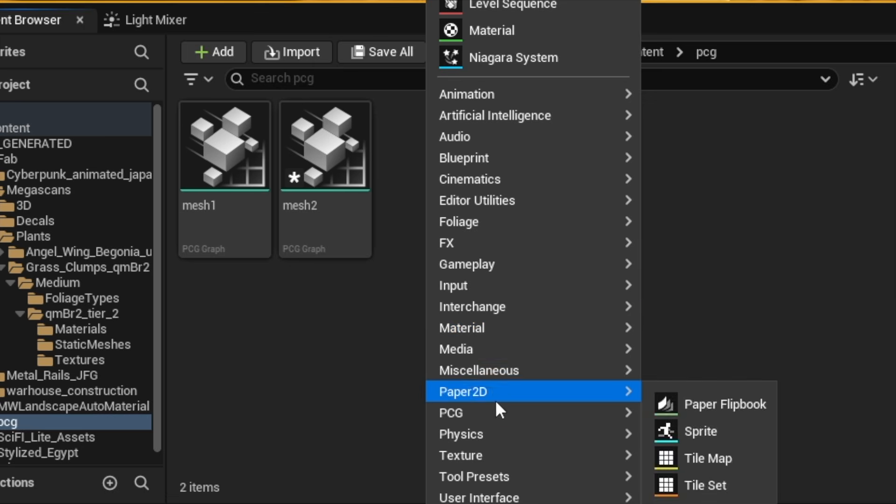
{"action": "mouse_move", "coordinate": [611, 413]}
{"action": "left_click", "coordinate": [718, 426]}
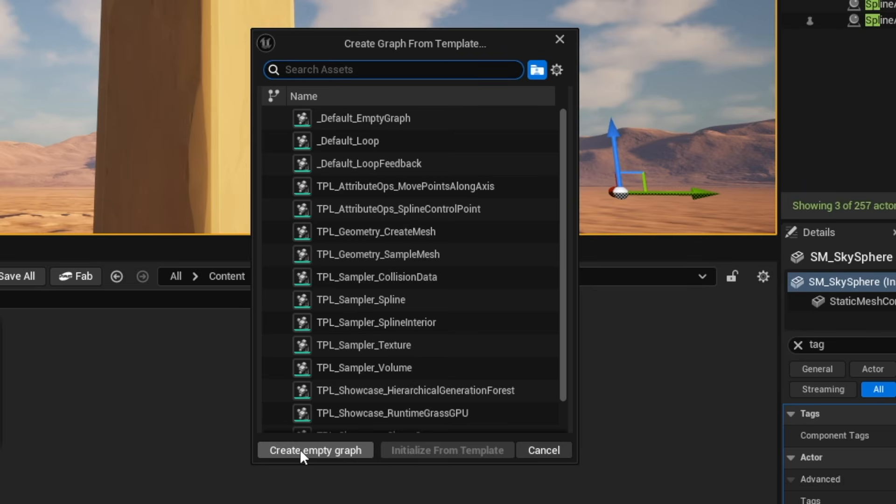
{"action": "left_click", "coordinate": [300, 448]}
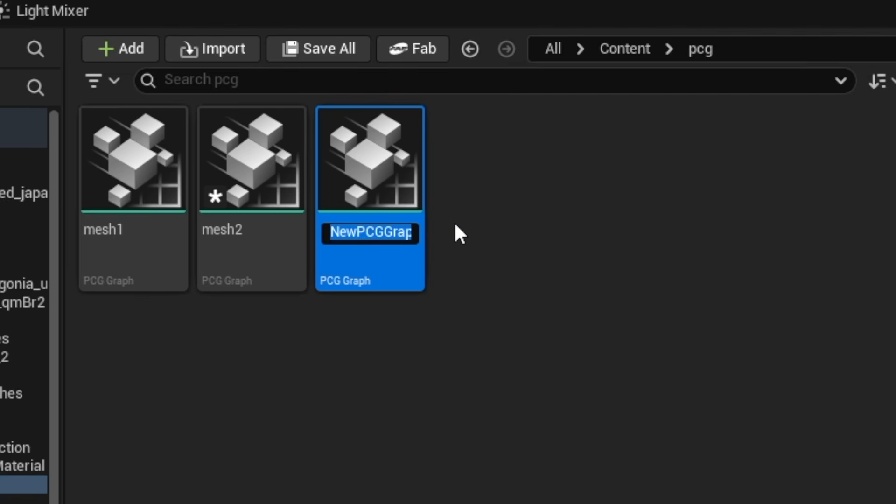
{"action": "type", "text": "mesh2"}
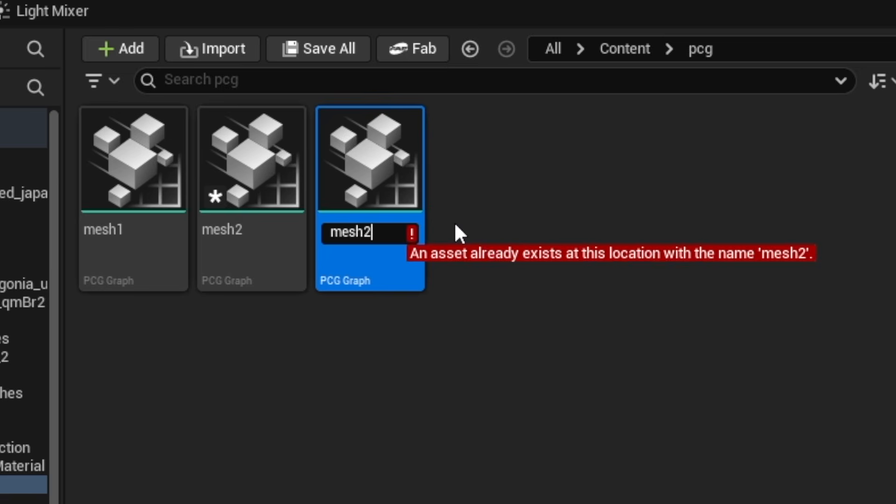
{"action": "key", "text": "BackSpace"}
{"action": "type", "text": "3"}
{"action": "key", "text": "Return"}
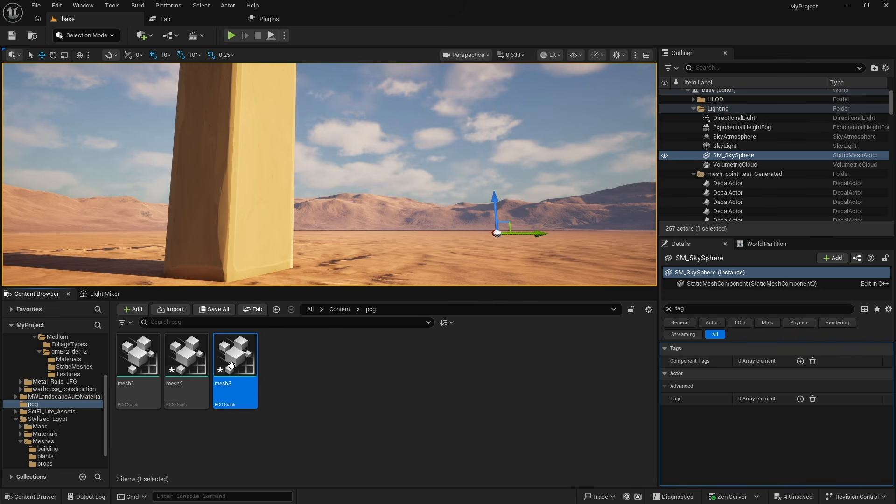
- Place the mesh3 graph in the level beside the tower and raise its volume above the ground
{"action": "left_click_drag", "start_coordinate": [232, 365], "coordinate": [337, 254]}
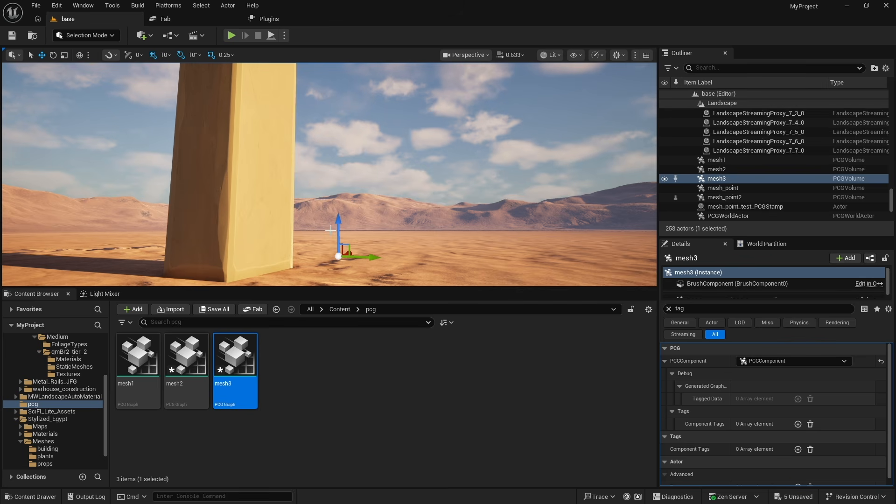
{"action": "left_click_drag", "start_coordinate": [341, 230], "coordinate": [324, 165]}
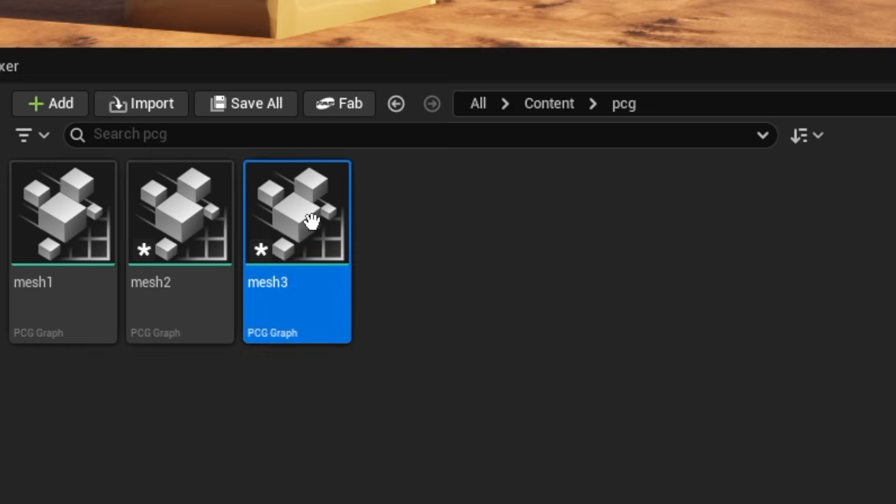
- Open the mesh3 graph for editing and add a Mesh Sampler node below the Input node
{"action": "double_click", "coordinate": [248, 355]}
{"action": "scroll", "coordinate": [508, 191], "scroll_direction": "down", "scroll_amount": 2}
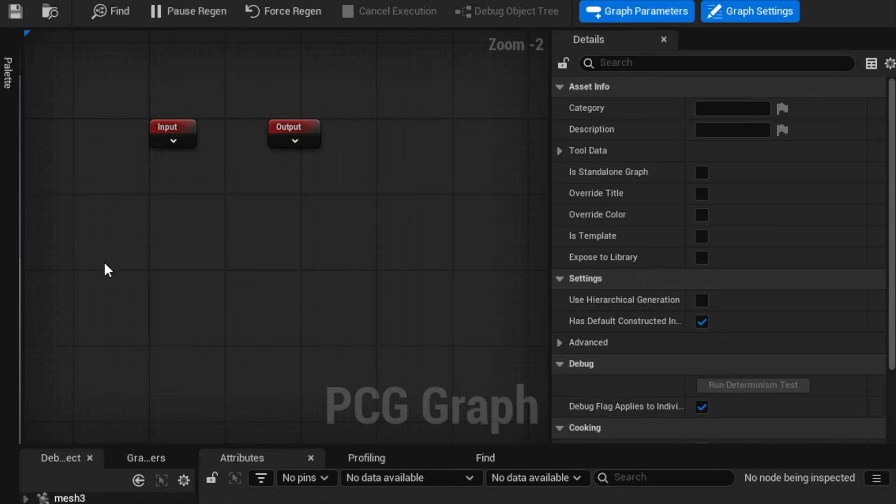
{"action": "right_click", "coordinate": [444, 191]}
{"action": "type", "text": "mesh"}
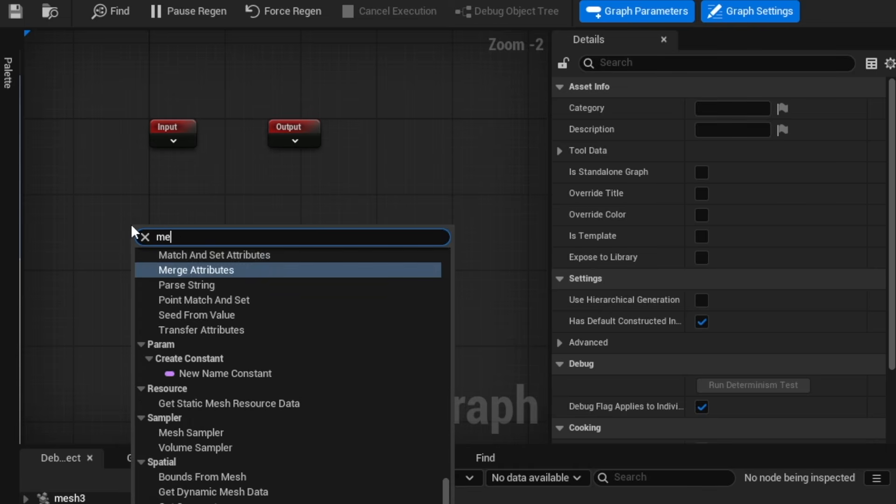
{"action": "left_click", "coordinate": [166, 418]}
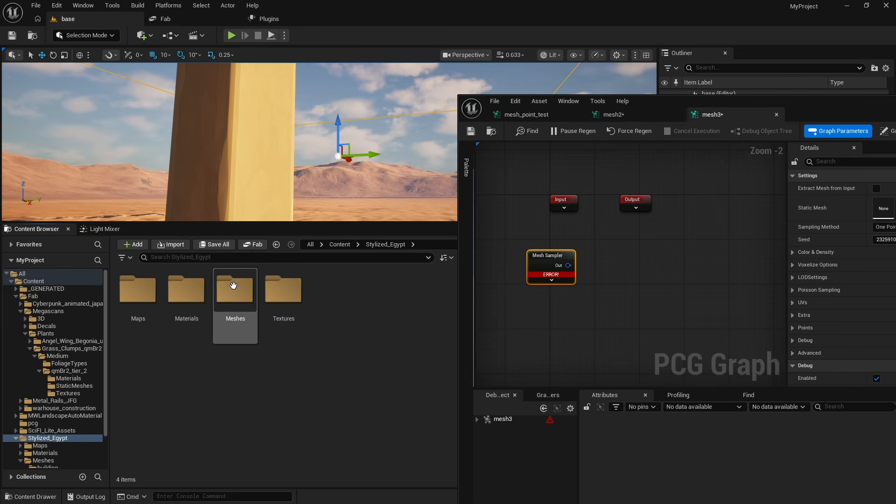
- Assign SM_block_02 from the Stylized_Egypt Meshes building folder as the Mesh Sampler's static mesh
{"action": "left_click", "coordinate": [236, 291]}
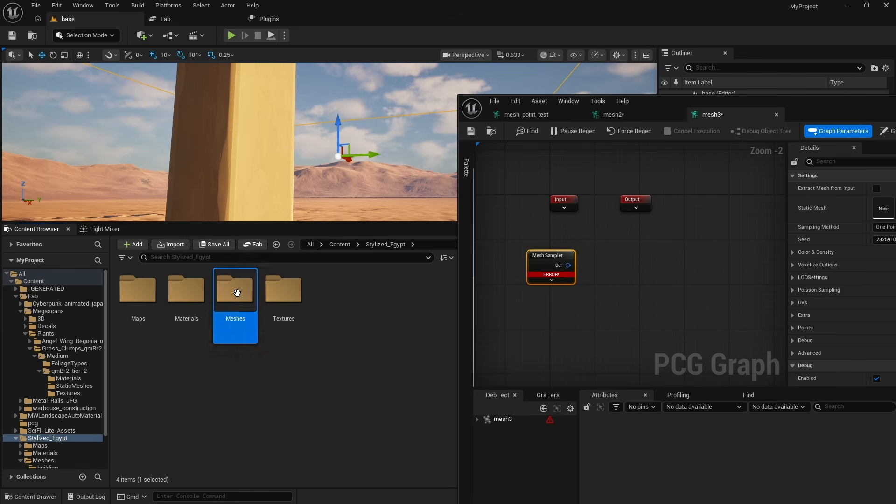
{"action": "double_click", "coordinate": [236, 291]}
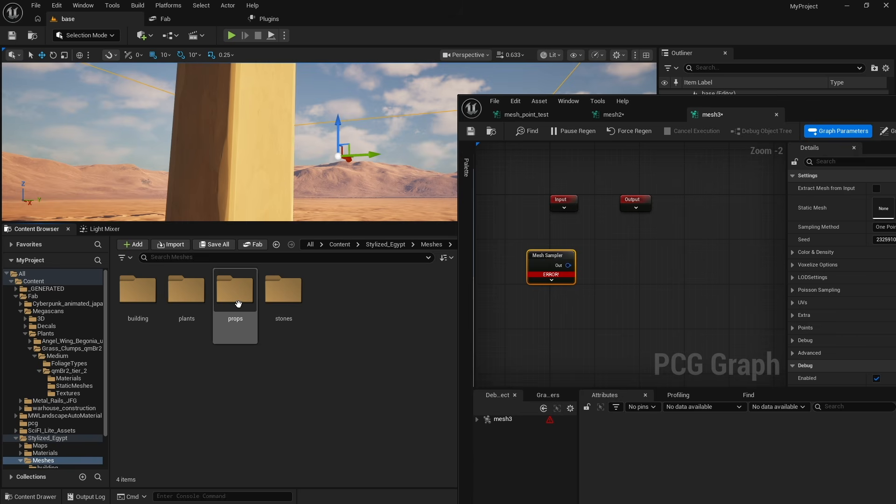
{"action": "double_click", "coordinate": [142, 293]}
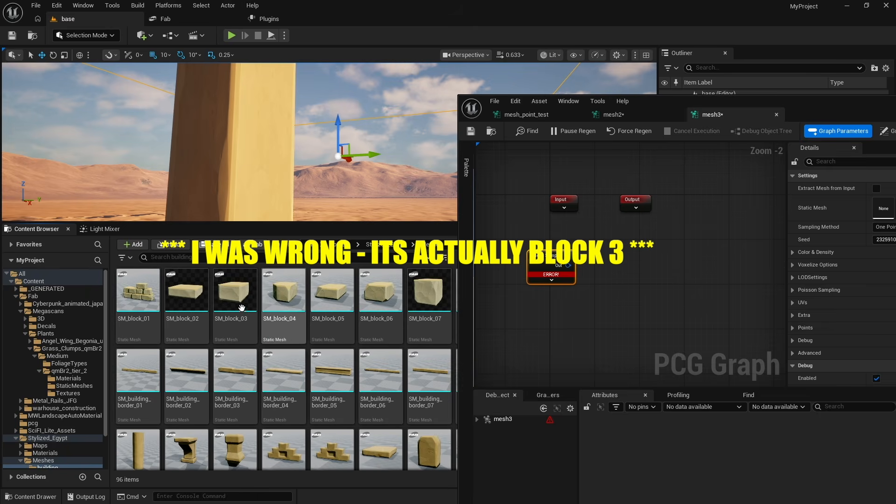
{"action": "left_click_drag", "start_coordinate": [187, 292], "coordinate": [777, 166]}
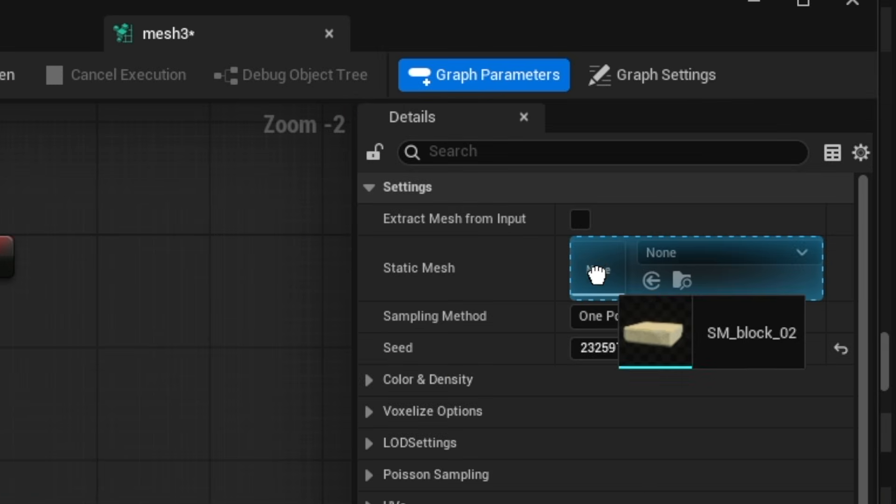
{"action": "left_click_drag", "start_coordinate": [597, 274], "coordinate": [597, 271]}
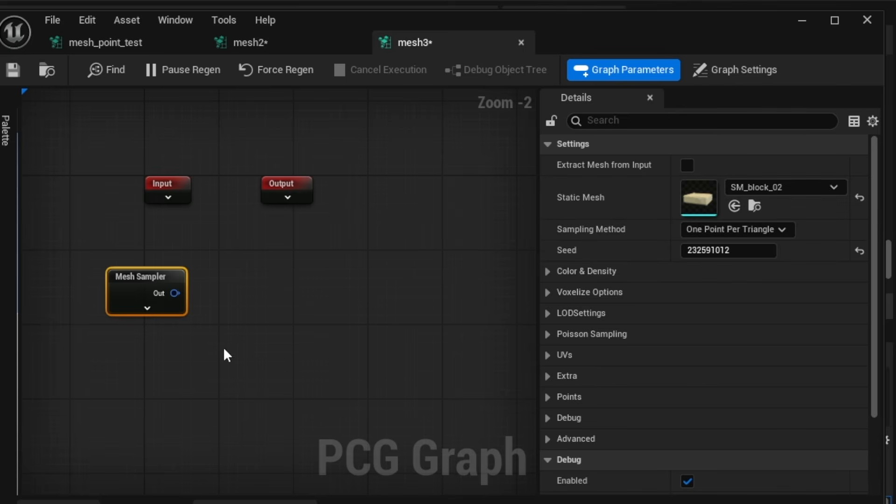
{"action": "left_click", "coordinate": [833, 186]}
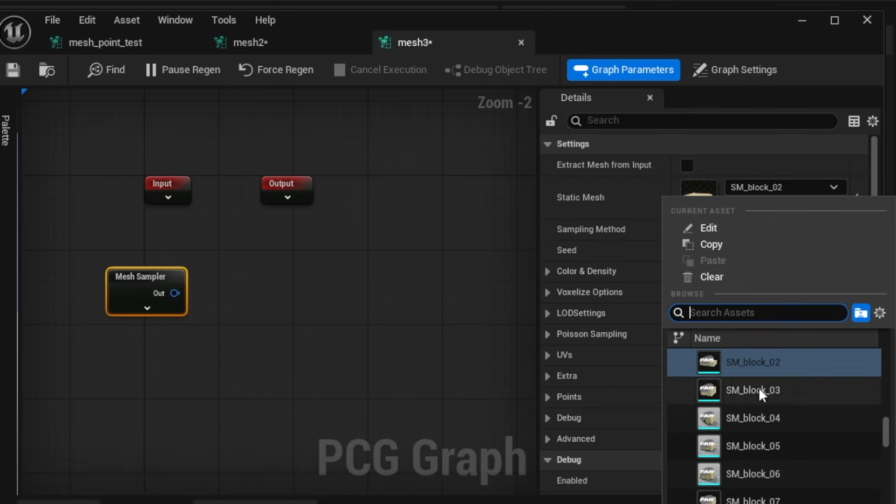
{"action": "left_click", "coordinate": [340, 295]}
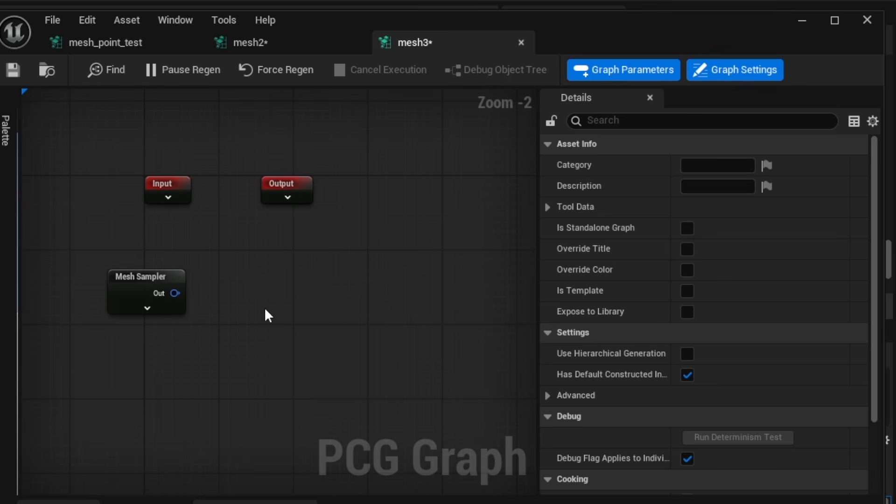
{"action": "left_click", "coordinate": [126, 291]}
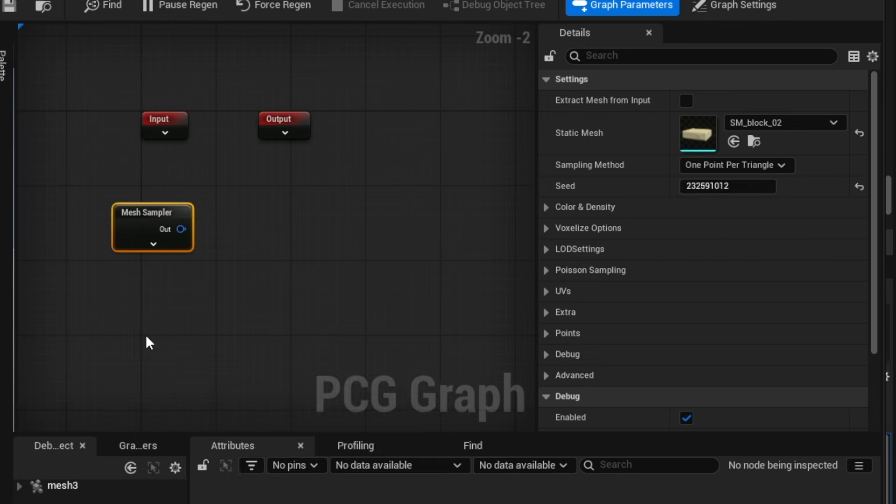
- Add a Get Actor Data node and position it below the Mesh Sampler
{"action": "right_click", "coordinate": [134, 326]}
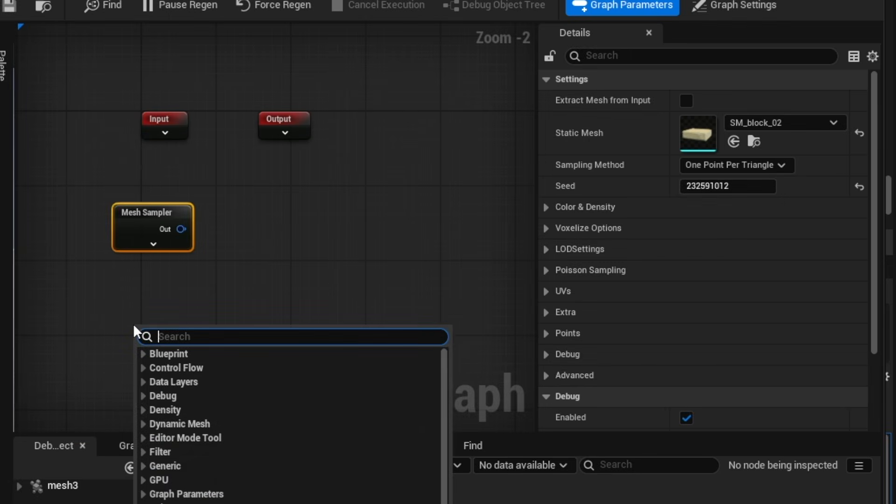
{"action": "type", "text": "get"}
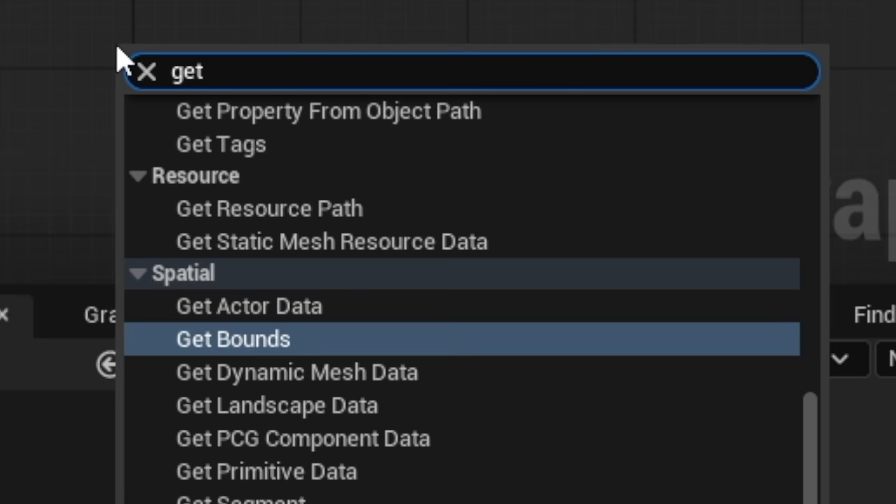
{"action": "left_click", "coordinate": [168, 441]}
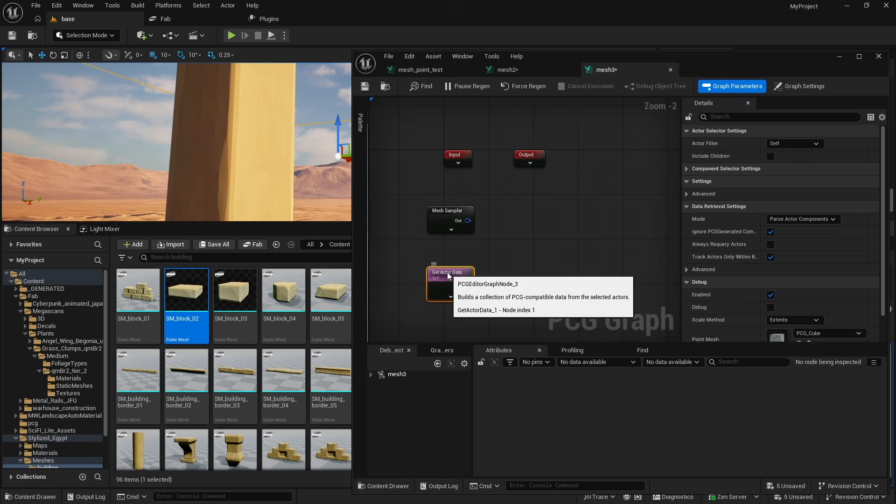
{"action": "left_click_drag", "start_coordinate": [443, 280], "coordinate": [437, 274]}
{"action": "left_click_drag", "start_coordinate": [272, 224], "coordinate": [278, 380]}
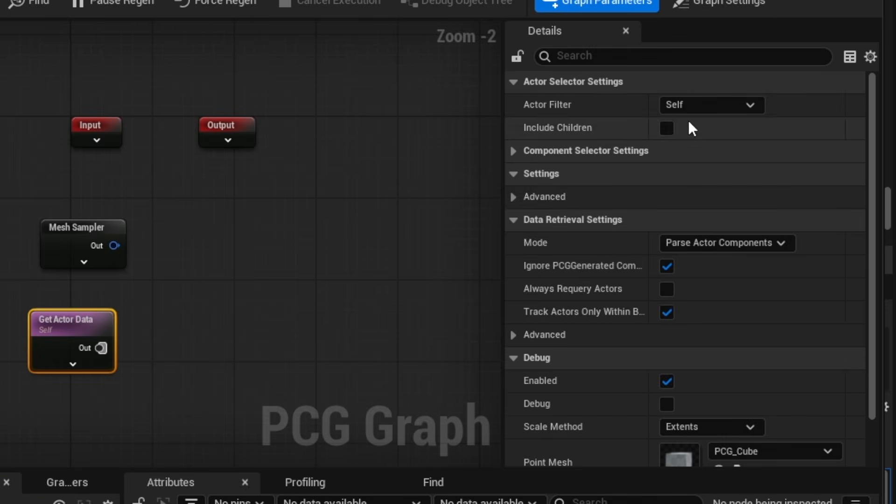
- Make the Get Actor Data node select from All World Actors by the tag block0
{"action": "left_click", "coordinate": [724, 105]}
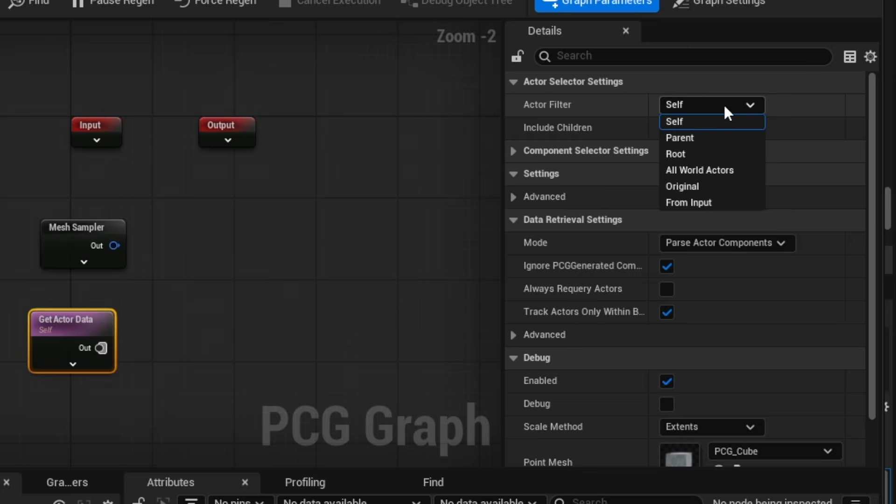
{"action": "left_click", "coordinate": [686, 172]}
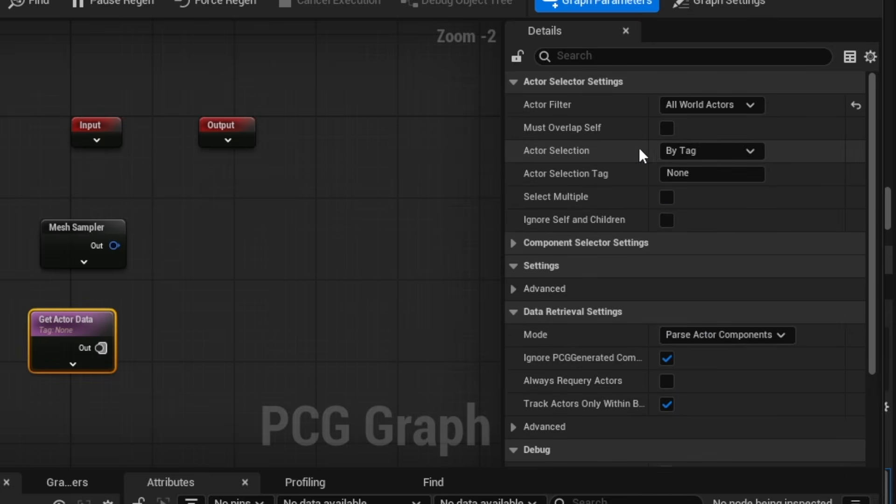
{"action": "left_click", "coordinate": [664, 174]}
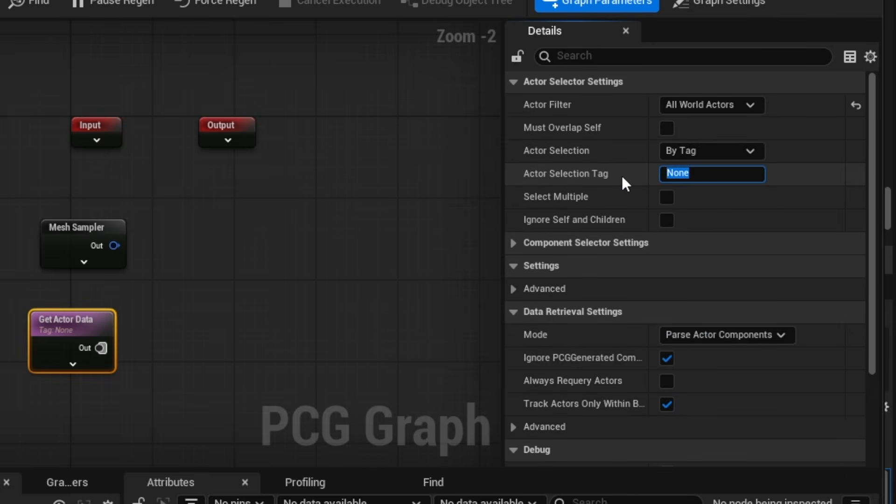
{"action": "type", "text": "block0"}
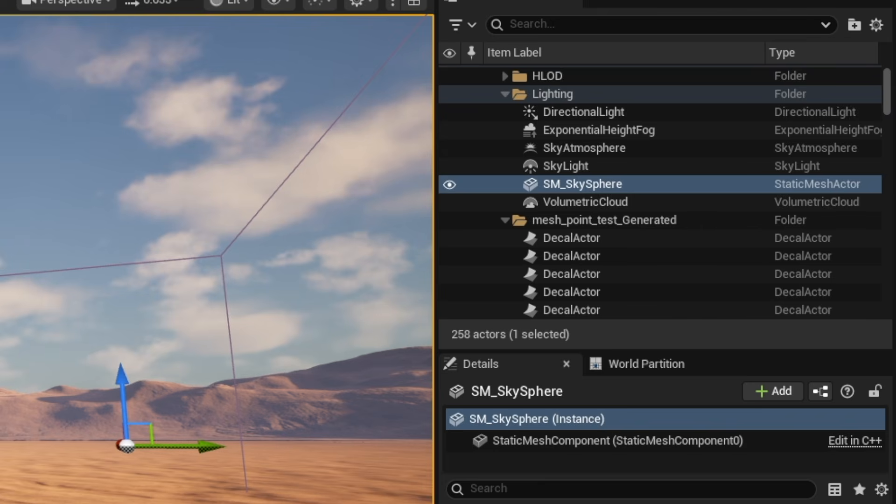
- Add the actor tag block0 to the tower actor SM_block_4 in the level
{"action": "left_click", "coordinate": [563, 220]}
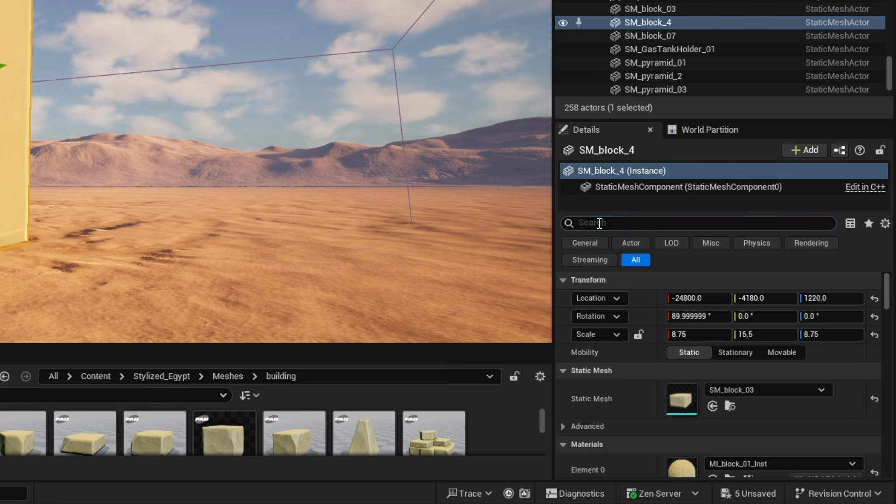
{"action": "left_click", "coordinate": [498, 489]}
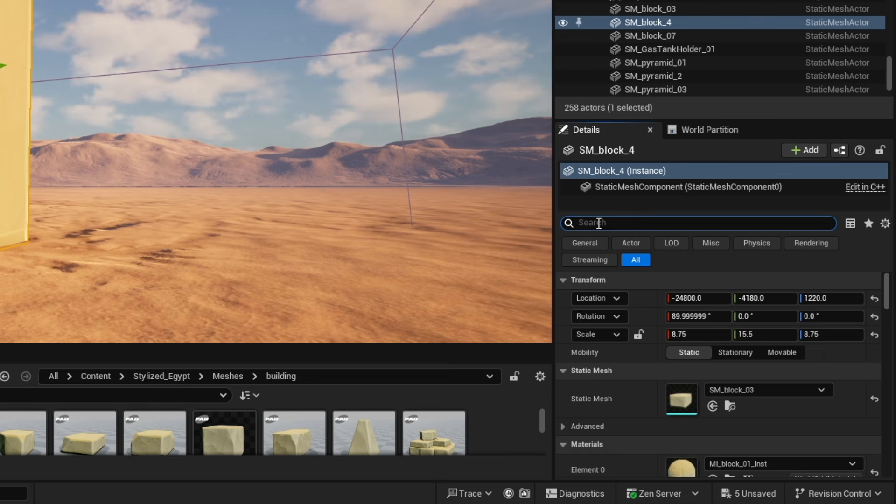
{"action": "type", "text": "tag"}
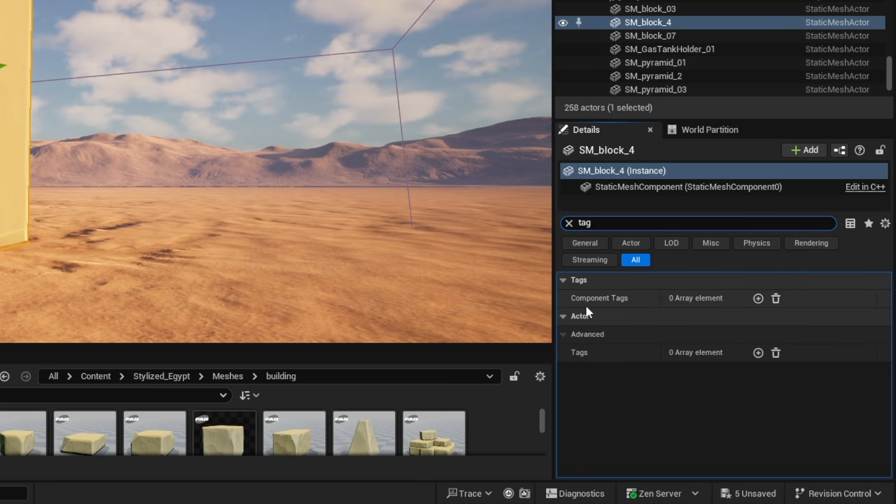
{"action": "left_click", "coordinate": [759, 353]}
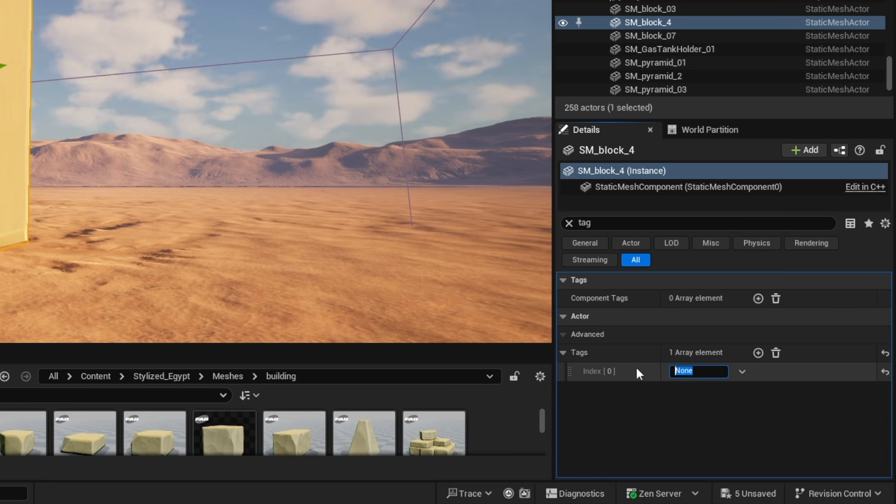
{"action": "type", "text": "block0"}
{"action": "key", "text": "Return"}
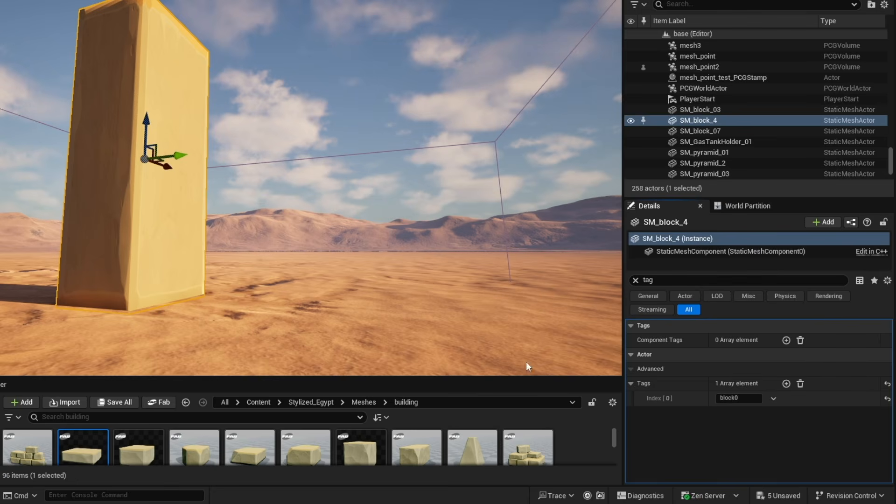
{"action": "left_click", "coordinate": [278, 103]}
{"action": "left_click", "coordinate": [163, 114]}
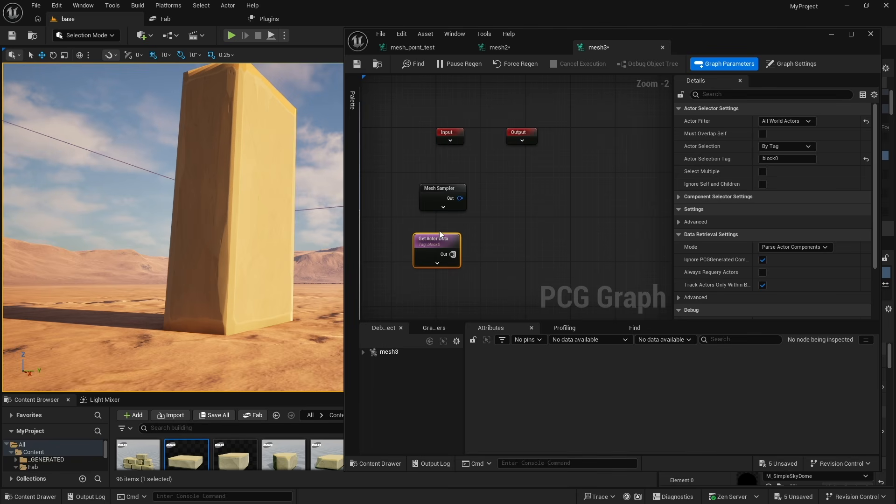
- Align Get Actor Data under the Mesh Sampler and connect its output to the Target of a new Copy Points node
{"action": "mouse_move", "coordinate": [440, 234]}
{"action": "left_mouse_down"}
{"action": "mouse_move", "coordinate": [446, 234]}
{"action": "mouse_move", "coordinate": [438, 239]}
{"action": "left_mouse_up"}
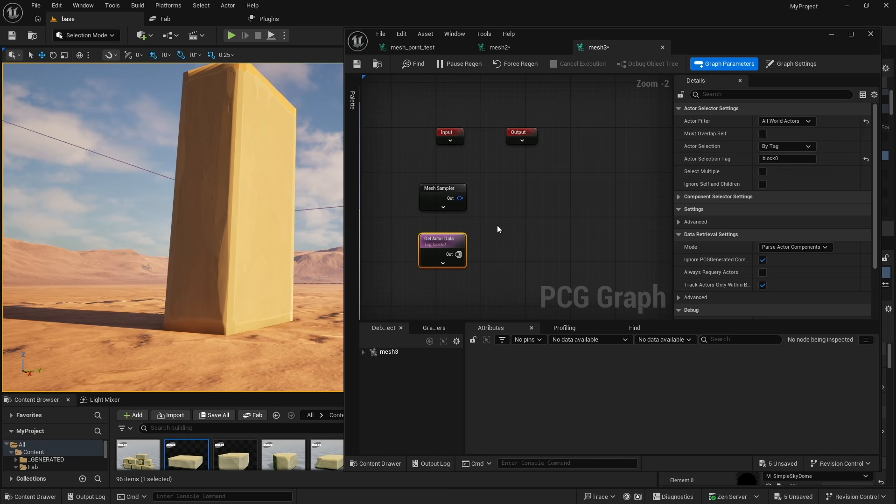
{"action": "right_click", "coordinate": [513, 228]}
{"action": "type", "text": "copy"}
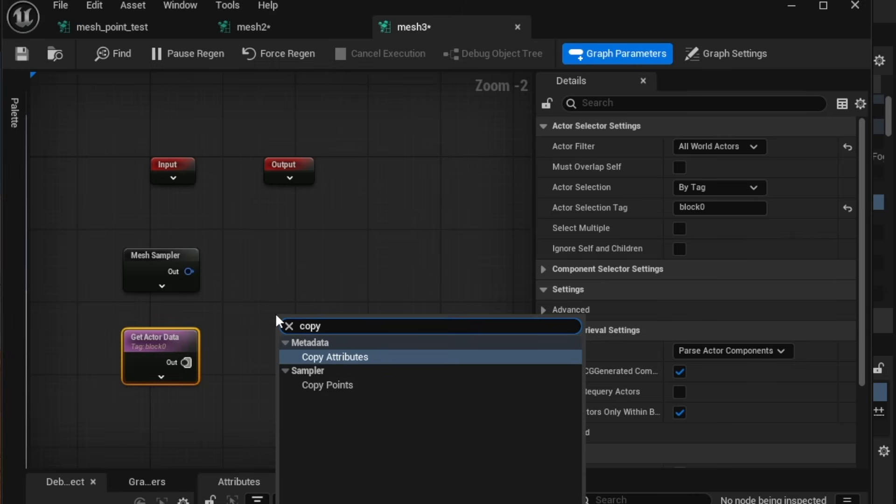
{"action": "left_click", "coordinate": [535, 269]}
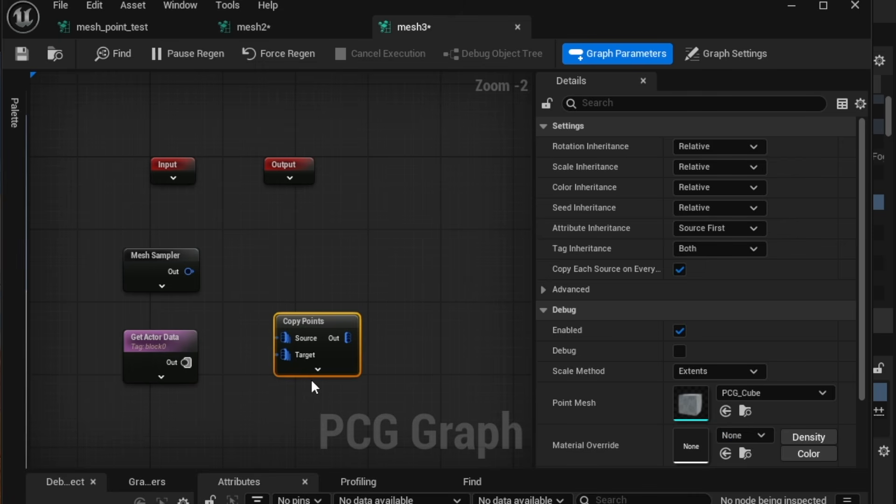
{"action": "left_click_drag", "start_coordinate": [302, 318], "coordinate": [350, 270]}
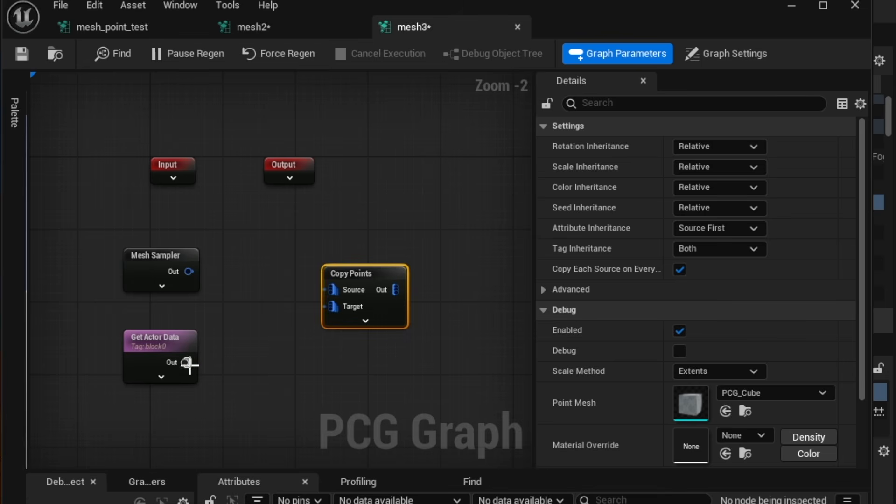
{"action": "left_click_drag", "start_coordinate": [189, 363], "coordinate": [328, 303]}
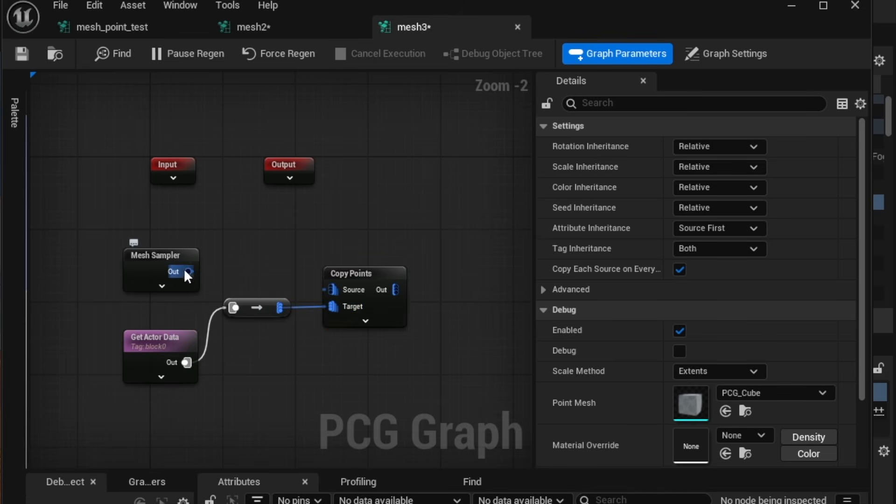
- Insert a Bounds Modifier node between the Mesh Sampler's output and the Source input of Copy Points
{"action": "left_click_drag", "start_coordinate": [193, 271], "coordinate": [221, 274]}
{"action": "left_click", "coordinate": [241, 247]}
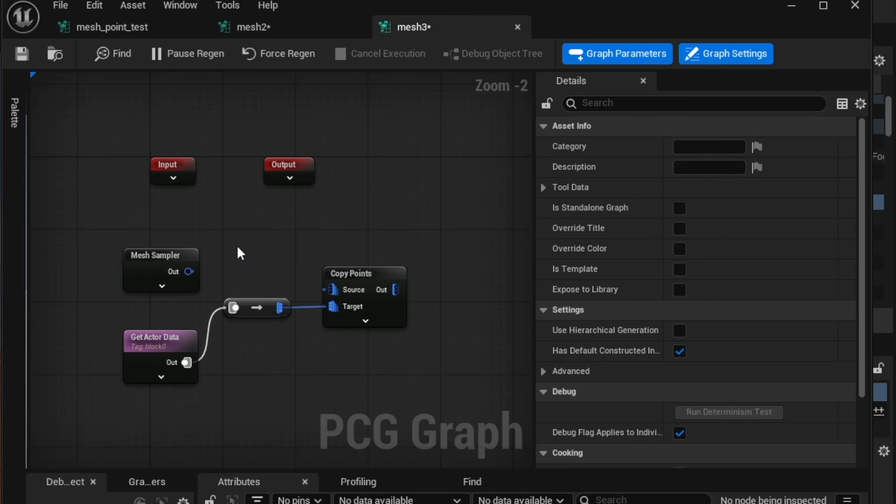
{"action": "right_click", "coordinate": [233, 247]}
{"action": "type", "text": "bound"}
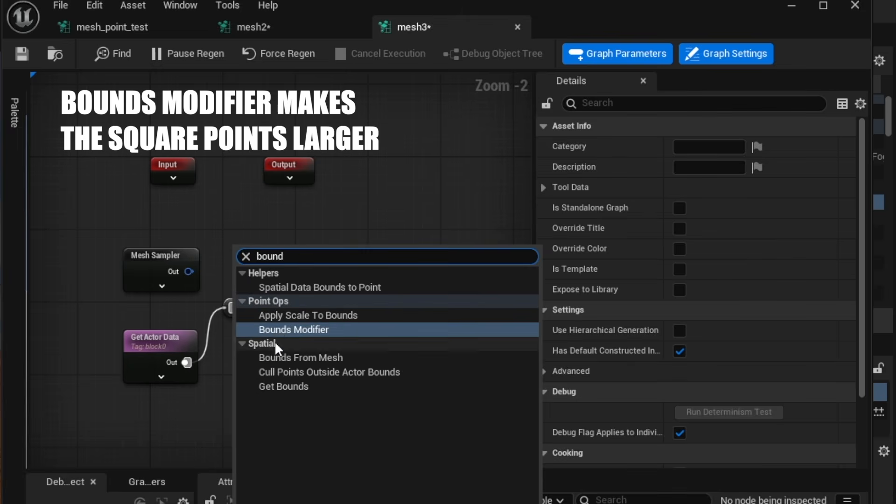
{"action": "left_click", "coordinate": [279, 331]}
{"action": "left_click_drag", "start_coordinate": [188, 271], "coordinate": [242, 267]}
{"action": "left_click_drag", "start_coordinate": [346, 269], "coordinate": [390, 269]}
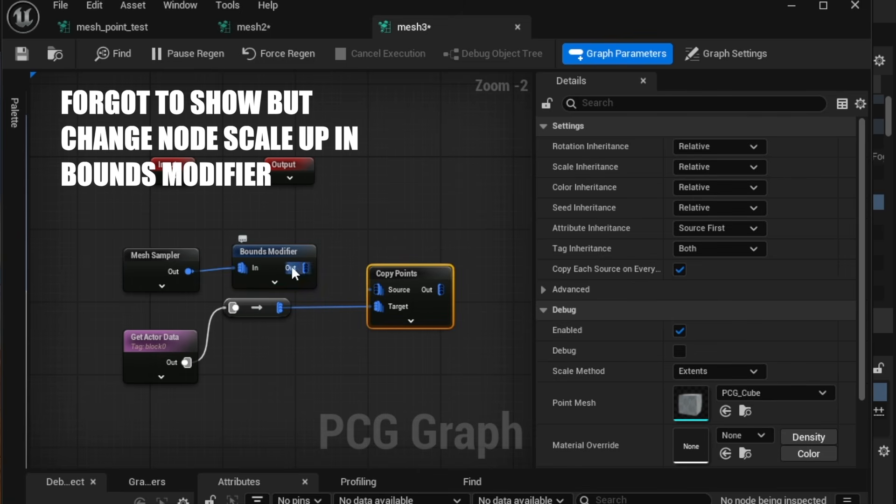
{"action": "left_click_drag", "start_coordinate": [305, 268], "coordinate": [368, 290]}
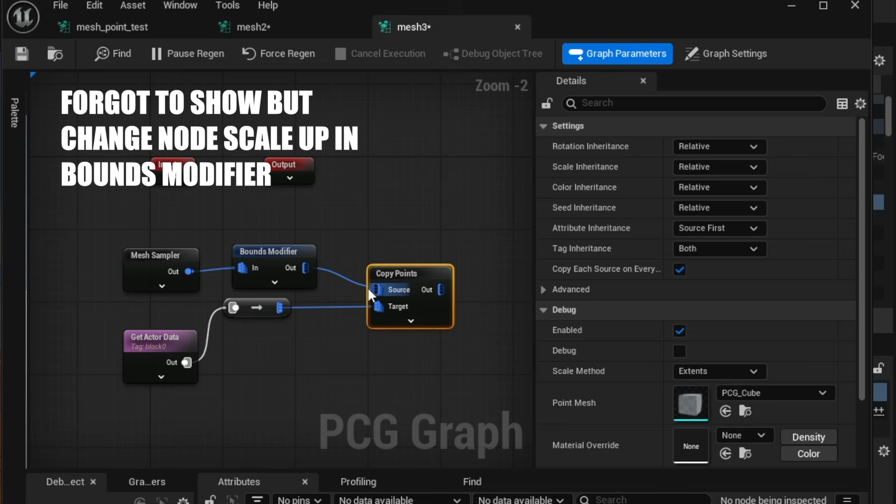
- Set the Get Actor Data mode to Get Single Point and move its conversion node clear of the Bounds Modifier
{"action": "left_click", "coordinate": [157, 338]}
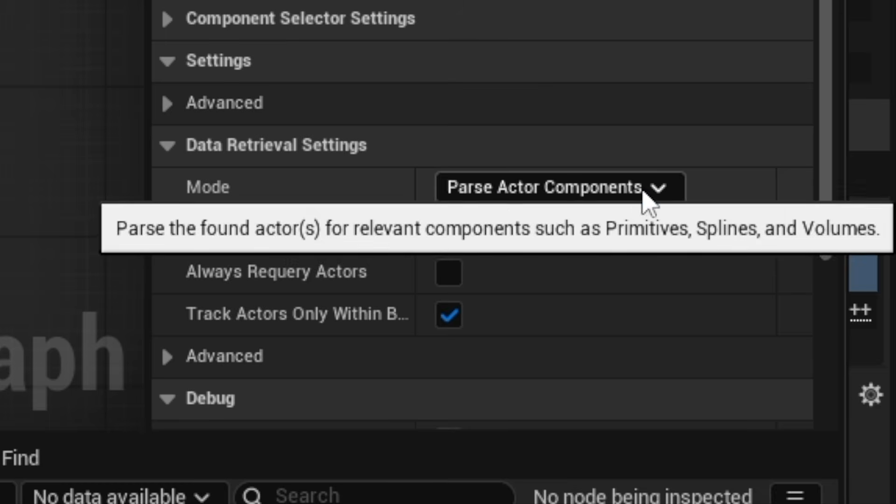
{"action": "left_click", "coordinate": [644, 192]}
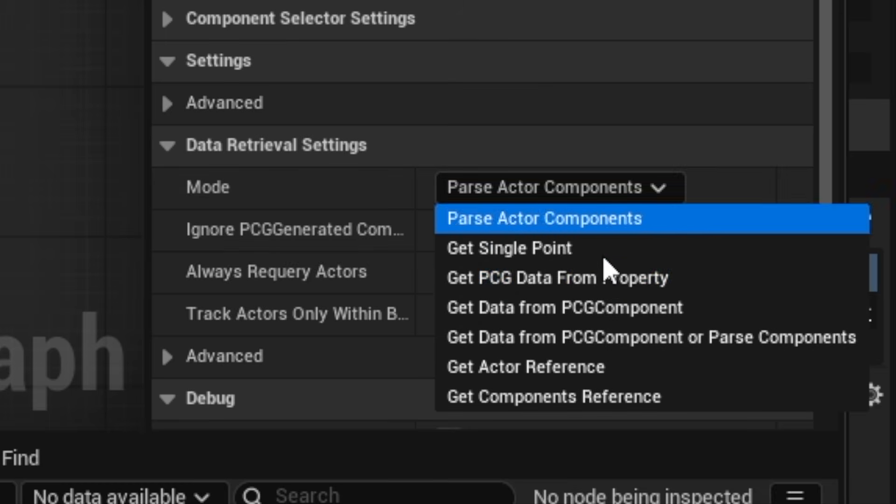
{"action": "left_click", "coordinate": [542, 256]}
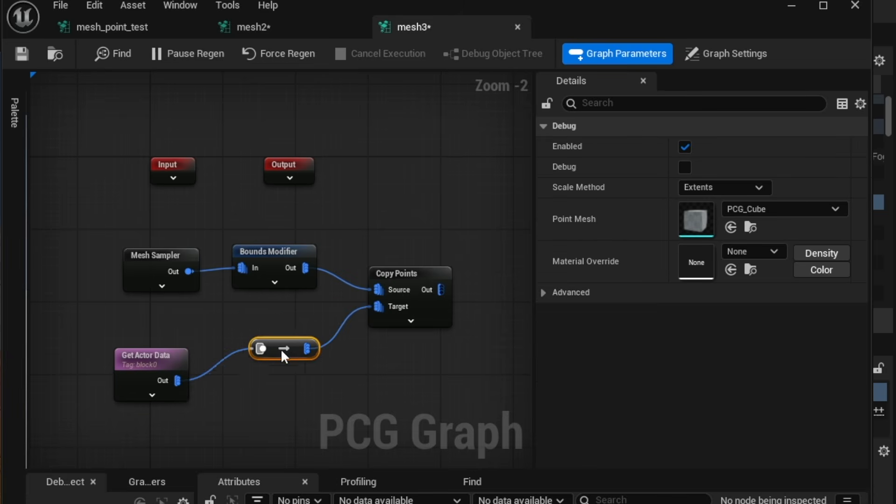
{"action": "left_click_drag", "start_coordinate": [281, 350], "coordinate": [290, 368]}
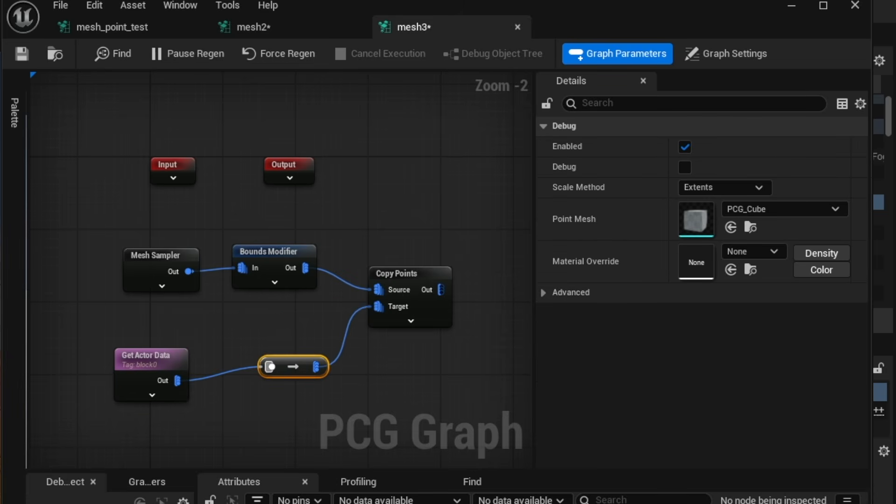
- Enable debug display on Copy Points and set the Mesh Sampler to Poisson Sampling with SM_block_03 as its static mesh, expanding its sampling options
{"action": "left_click", "coordinate": [408, 275]}
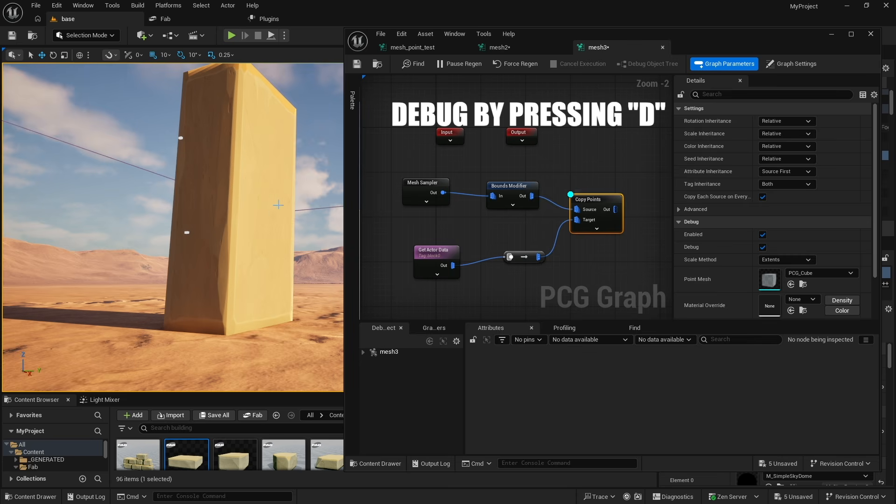
{"action": "mouse_move", "coordinate": [297, 180]}
{"action": "right_mouse_down"}
{"action": "mouse_move", "coordinate": [279, 175]}
{"action": "mouse_move", "coordinate": [303, 171]}
{"action": "right_mouse_up"}
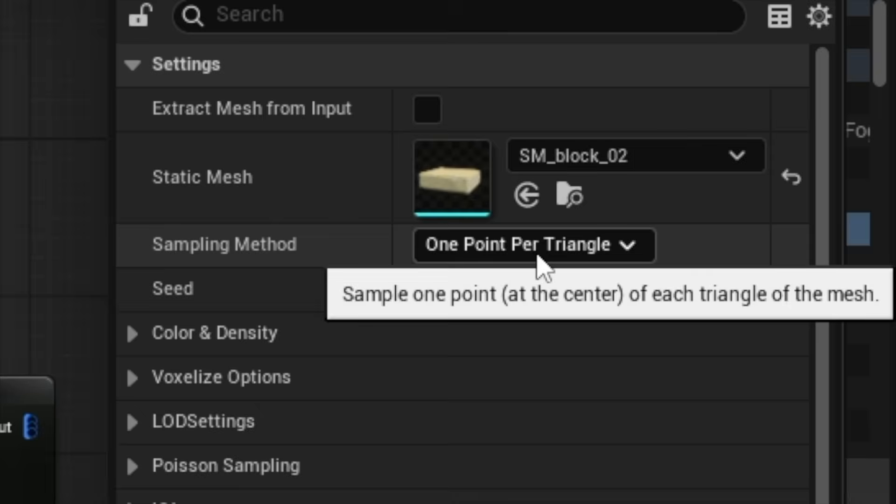
{"action": "left_click", "coordinate": [728, 192]}
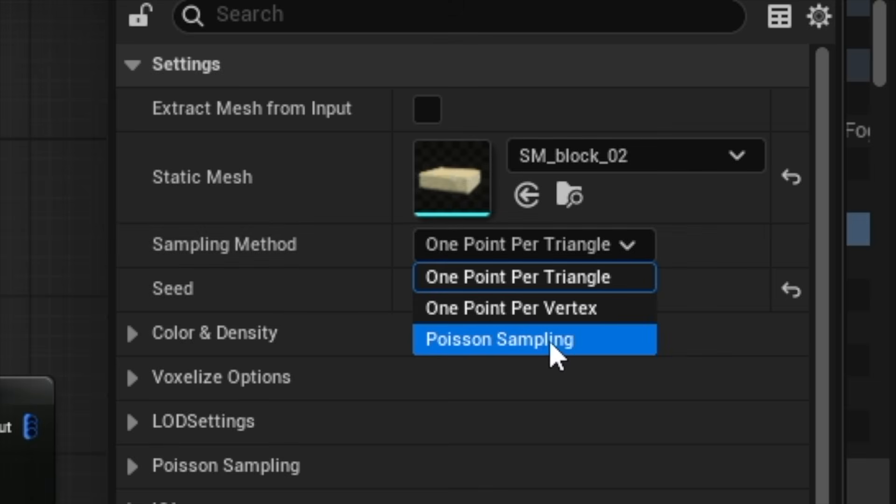
{"action": "left_click", "coordinate": [545, 347]}
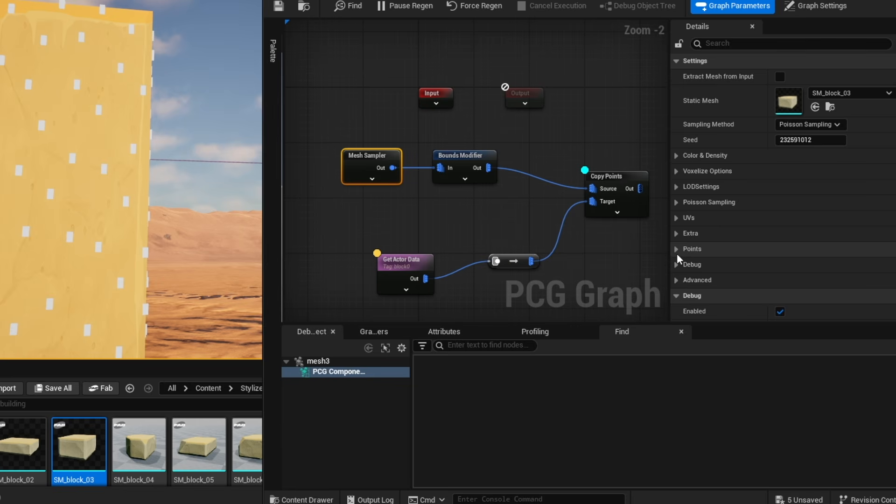
{"action": "left_click", "coordinate": [677, 202]}
{"action": "left_click", "coordinate": [685, 217]}
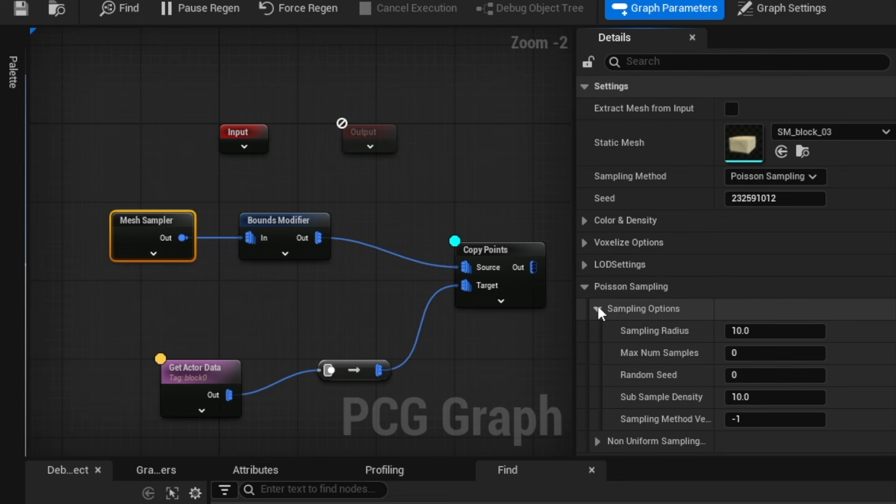
- Try Poisson sampling radii of 3, 40 and 10 on the Mesh Sampler to compare point densities
{"action": "left_click", "coordinate": [737, 331]}
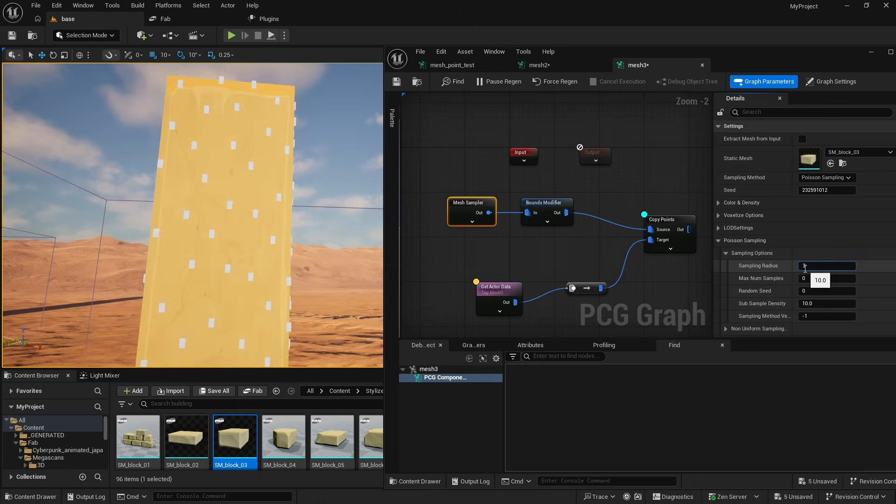
{"action": "type", "text": "3"}
{"action": "key", "text": "Return"}
{"action": "left_click", "coordinate": [819, 269]}
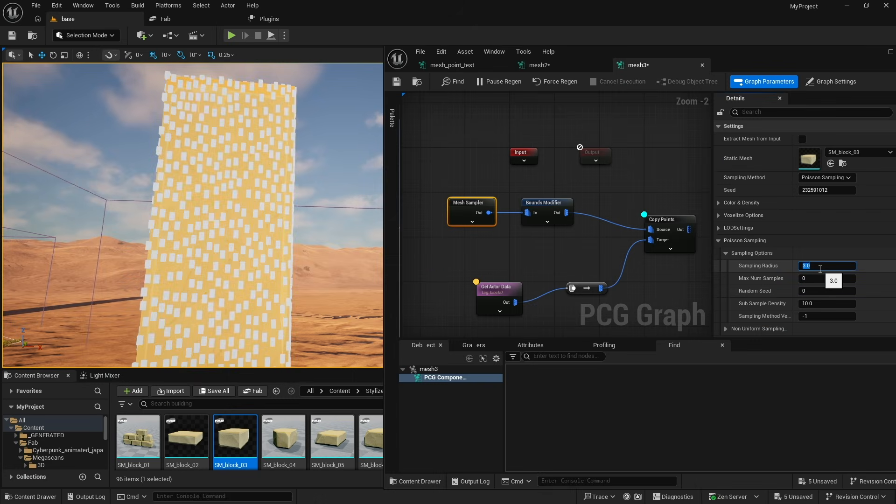
{"action": "key", "text": "Return"}
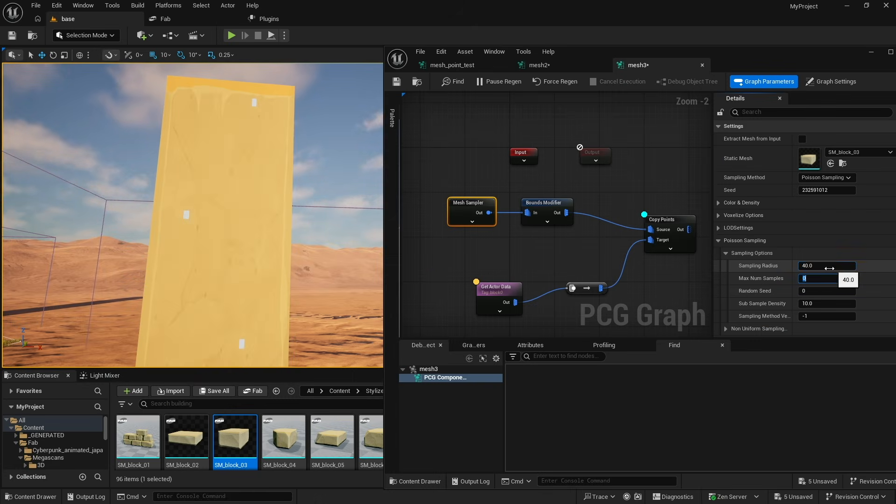
{"action": "left_click", "coordinate": [822, 265]}
{"action": "type", "text": "10"}
{"action": "key", "text": "Tab"}
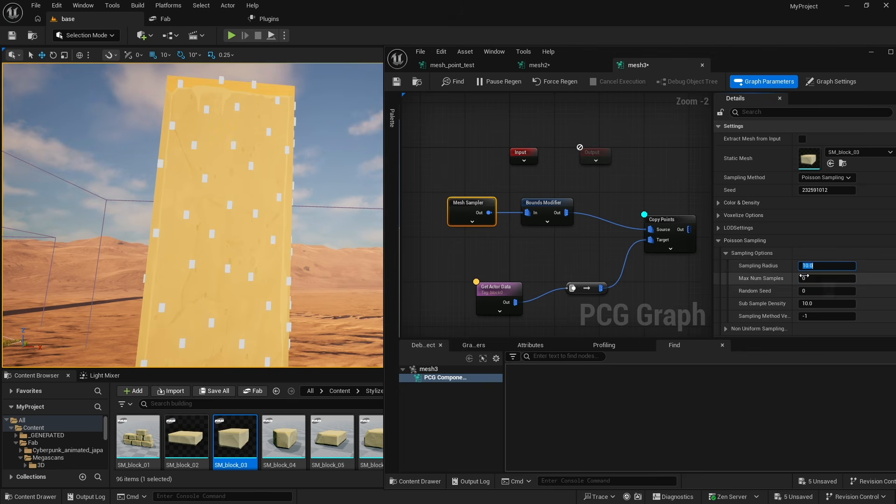
- Set the Mesh Sampler's sampling radius to 4 and check the point coverage on the tower
{"action": "left_click", "coordinate": [814, 266]}
{"action": "type", "text": "4"}
{"action": "key", "text": "Tab"}
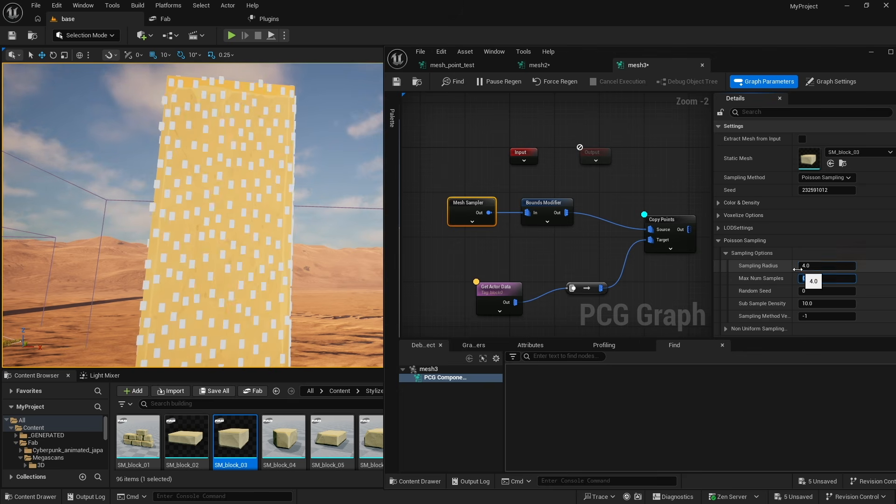
{"action": "right_click_drag", "start_coordinate": [290, 231], "coordinate": [290, 231]}
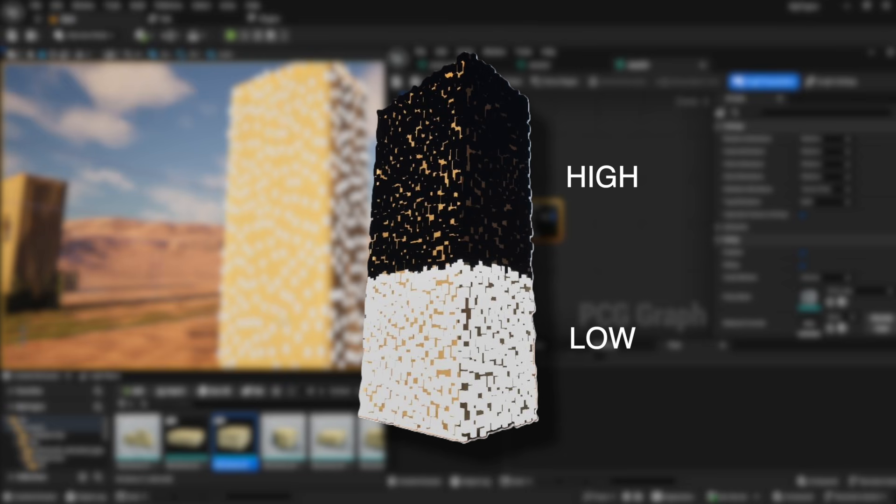
- Add an Execute Blueprint node beside Copy Points and feed it from the Copy Points output
{"action": "right_click", "coordinate": [590, 215]}
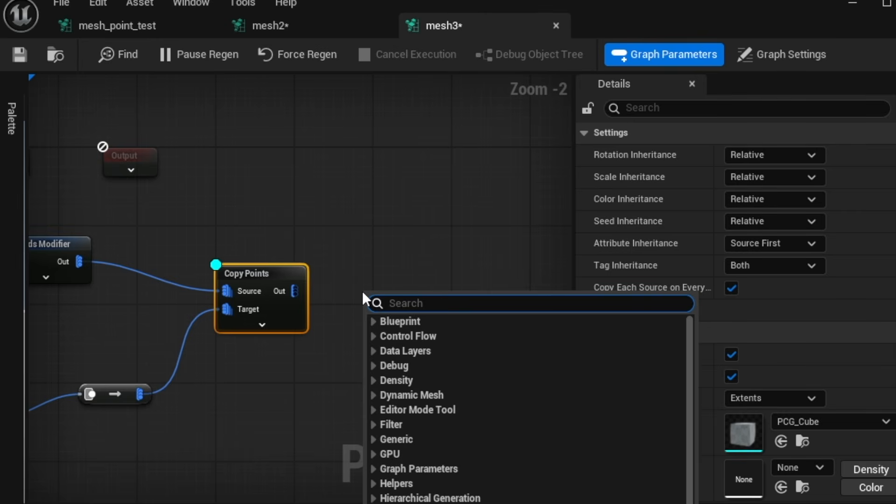
{"action": "type", "text": "blu"}
{"action": "left_click", "coordinate": [401, 336]}
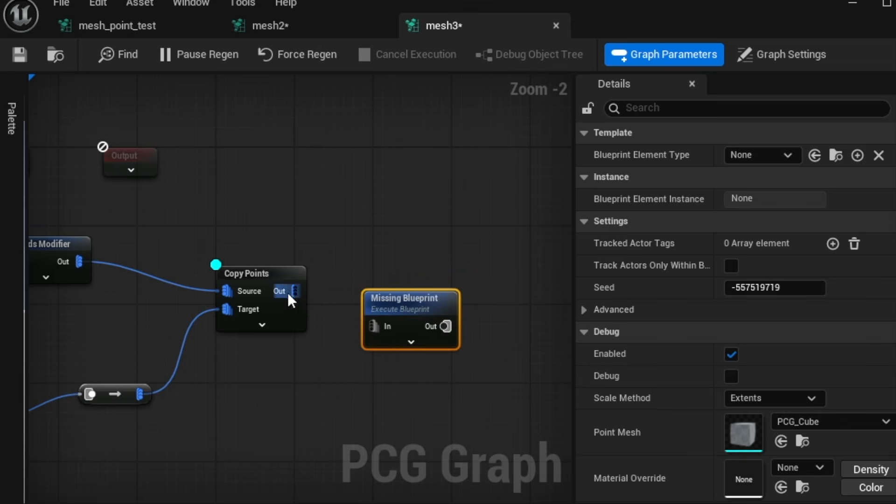
{"action": "left_click_drag", "start_coordinate": [294, 291], "coordinate": [383, 279]}
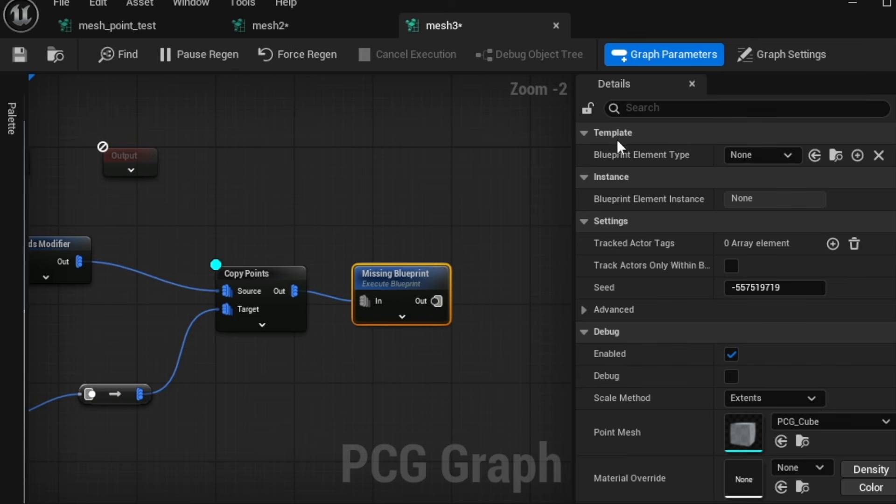
- Set the Execute Blueprint node's element type to HeightToDensity and enable its debug display
{"action": "left_click", "coordinate": [766, 155]}
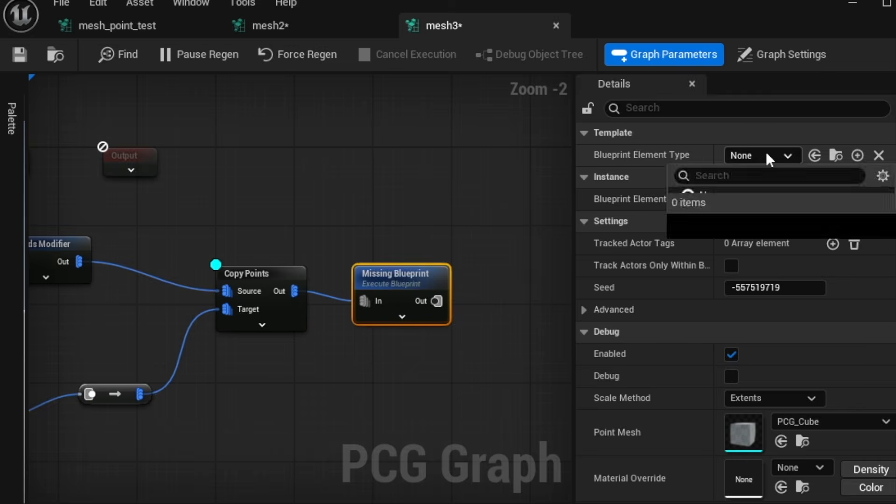
{"action": "scroll", "coordinate": [754, 332], "scroll_direction": "down", "scroll_amount": 5}
{"action": "scroll", "coordinate": [749, 341], "scroll_direction": "down", "scroll_amount": 3}
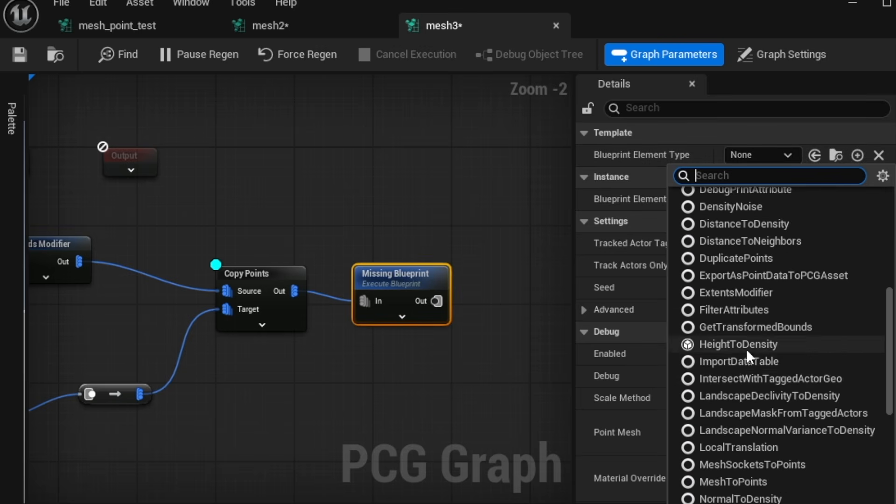
{"action": "left_click", "coordinate": [716, 345]}
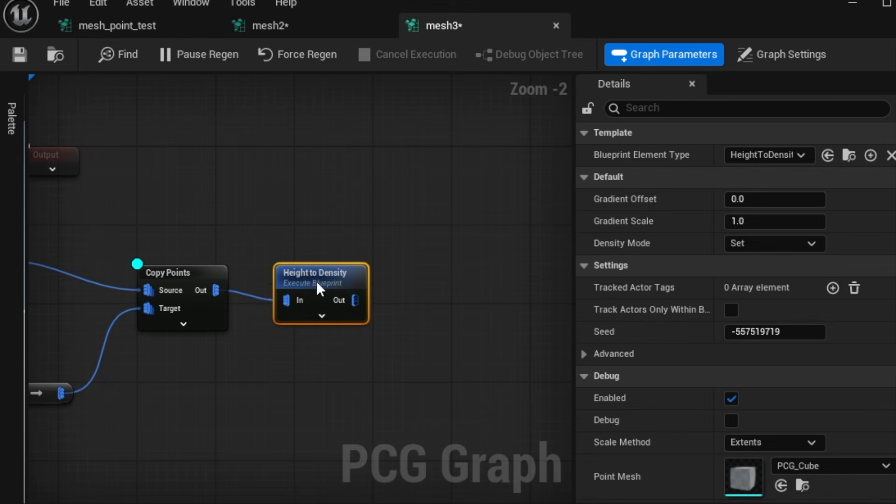
{"action": "mouse_move", "coordinate": [316, 281]}
{"action": "left_mouse_down"}
{"action": "mouse_move", "coordinate": [343, 287]}
{"action": "mouse_move", "coordinate": [315, 284]}
{"action": "left_mouse_up"}
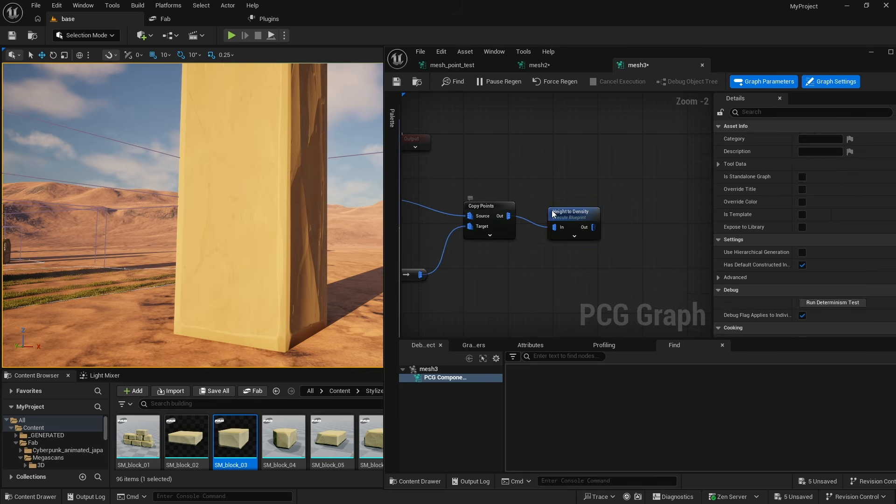
{"action": "key", "text": "d"}
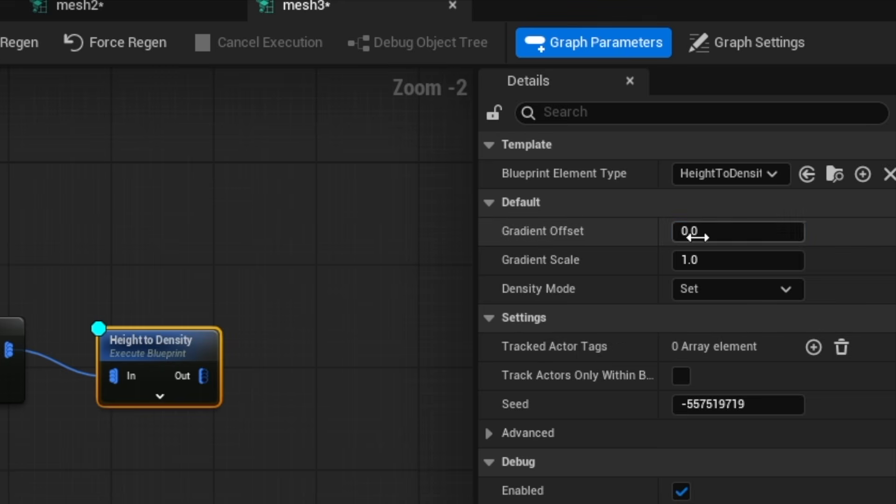
- Set the Height to Density gradient offset to 800 and check the black and white points on the tower
{"action": "left_click", "coordinate": [696, 237]}
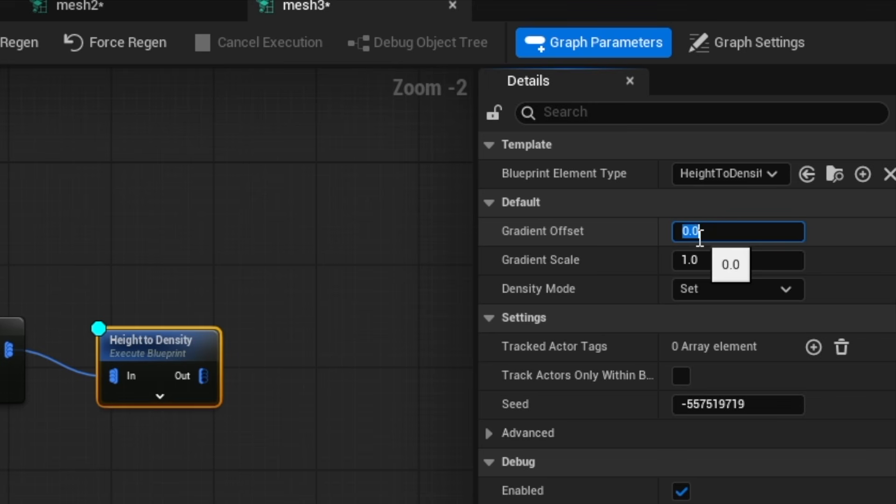
{"action": "type", "text": "800"}
{"action": "key", "text": "Tab"}
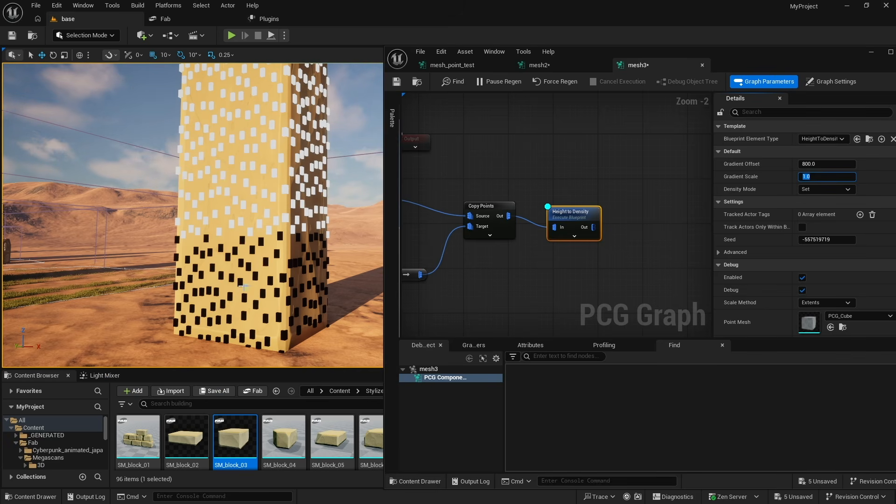
{"action": "right_click_drag", "start_coordinate": [273, 256], "coordinate": [227, 287]}
{"action": "key", "text": "a"}
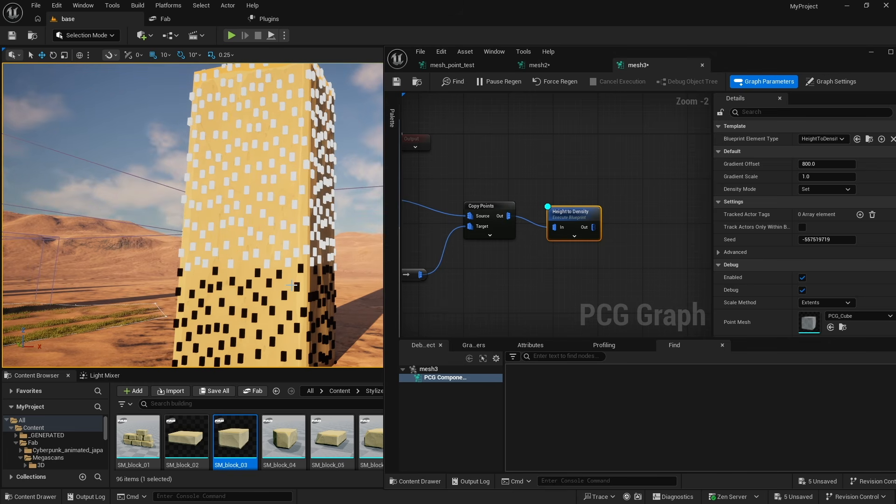
- Add a Density Filter fed by Height to Density and switch the debug display to the filter
{"action": "right_click", "coordinate": [641, 228]}
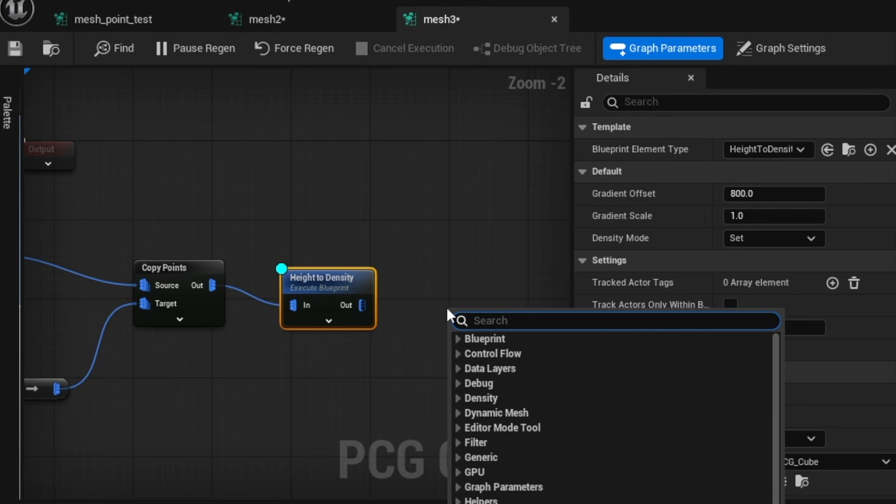
{"action": "type", "text": "den"}
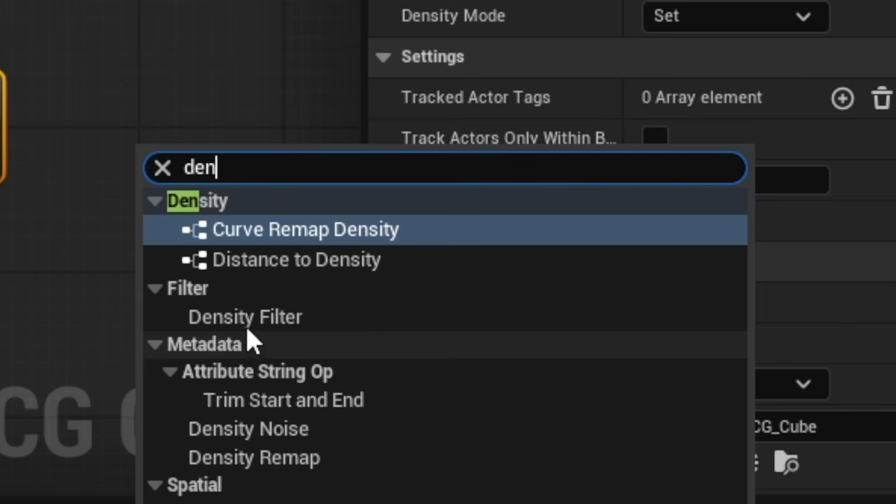
{"action": "left_click", "coordinate": [247, 322]}
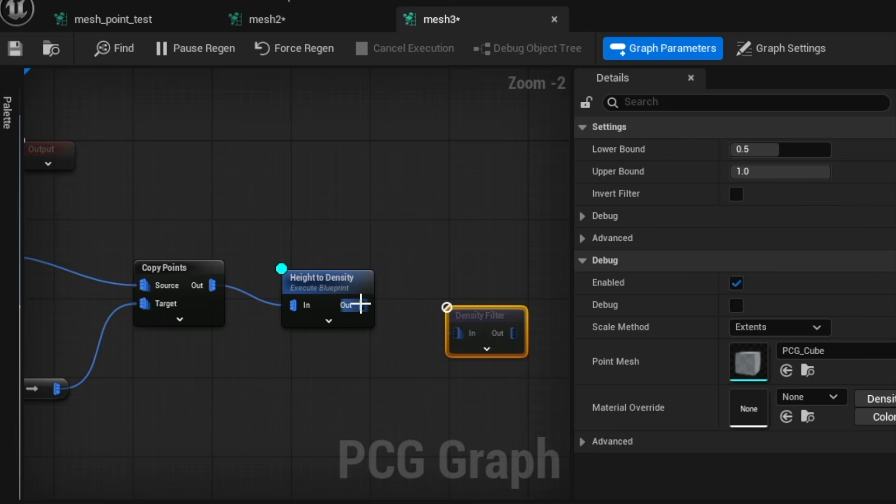
{"action": "left_click_drag", "start_coordinate": [361, 305], "coordinate": [456, 337]}
{"action": "left_click", "coordinate": [321, 283]}
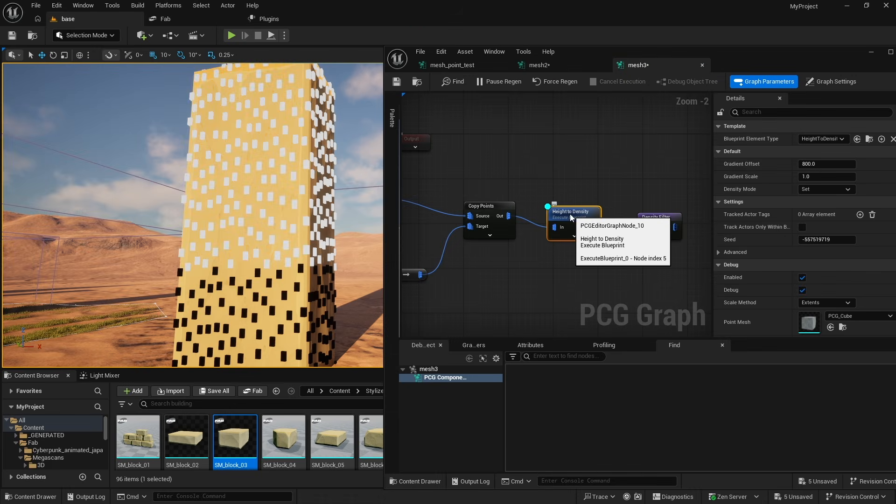
{"action": "left_click", "coordinate": [480, 288]}
{"action": "key", "text": "d"}
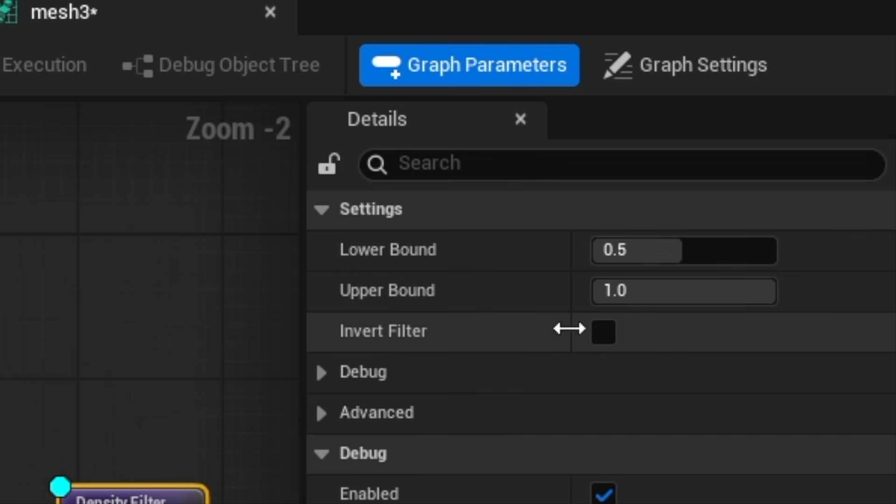
- Try inverting the Density Filter and switch the debug display back to Height to Density
{"action": "left_click", "coordinate": [603, 336]}
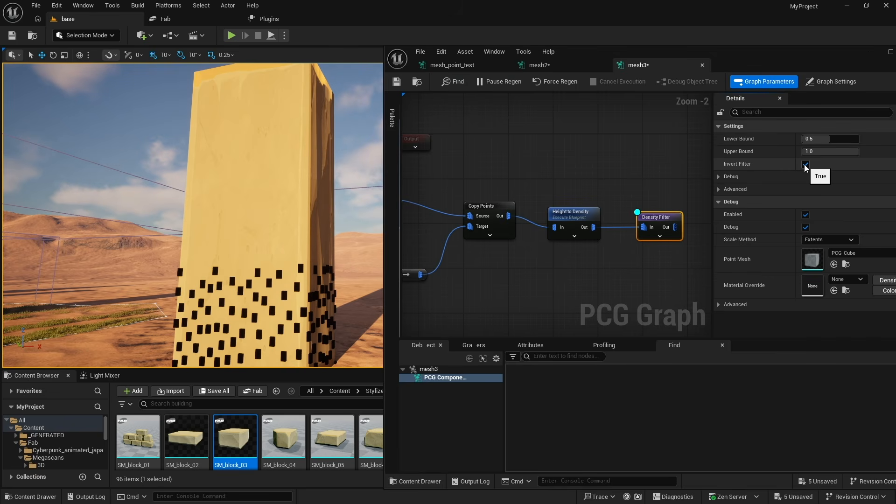
{"action": "left_click", "coordinate": [568, 213]}
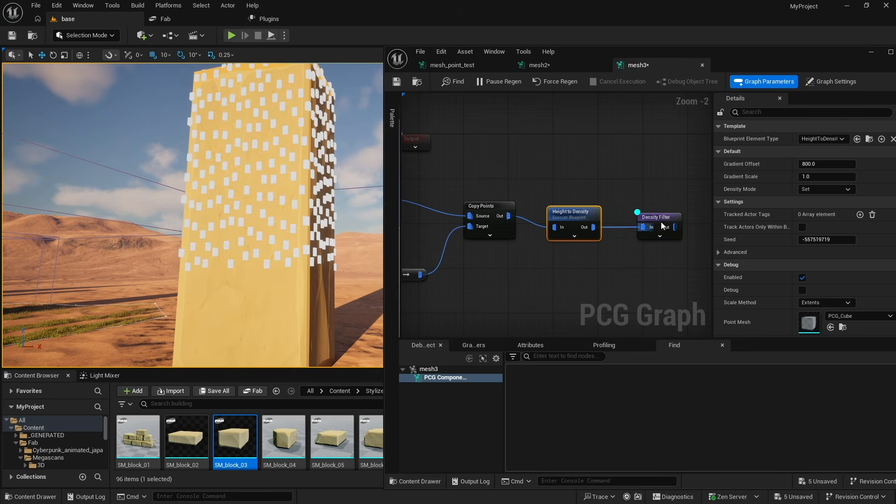
{"action": "key", "text": "d"}
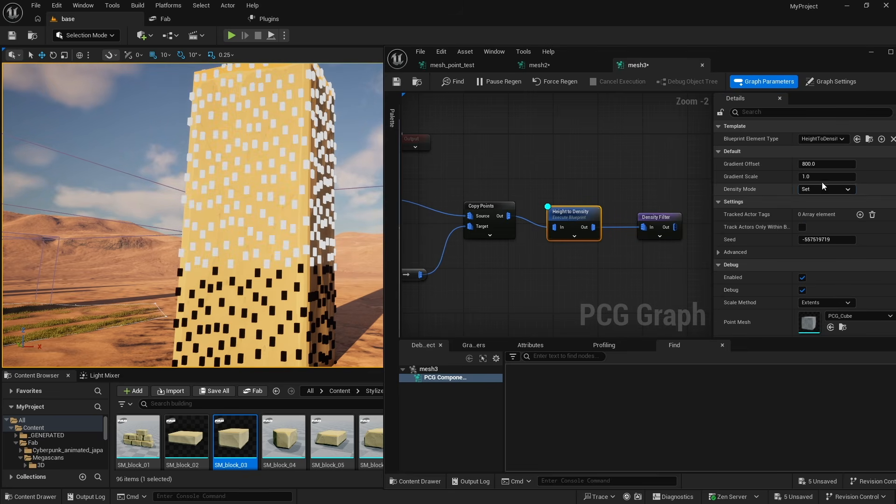
- Try a gradient scale of -1.0 on Height to Density and restore it to 1.0
{"action": "left_click", "coordinate": [819, 179]}
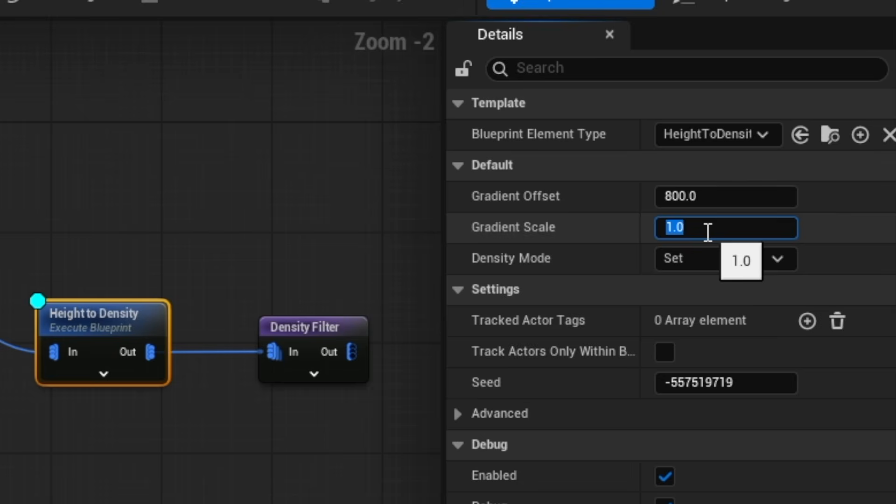
{"action": "type", "text": "-1.0"}
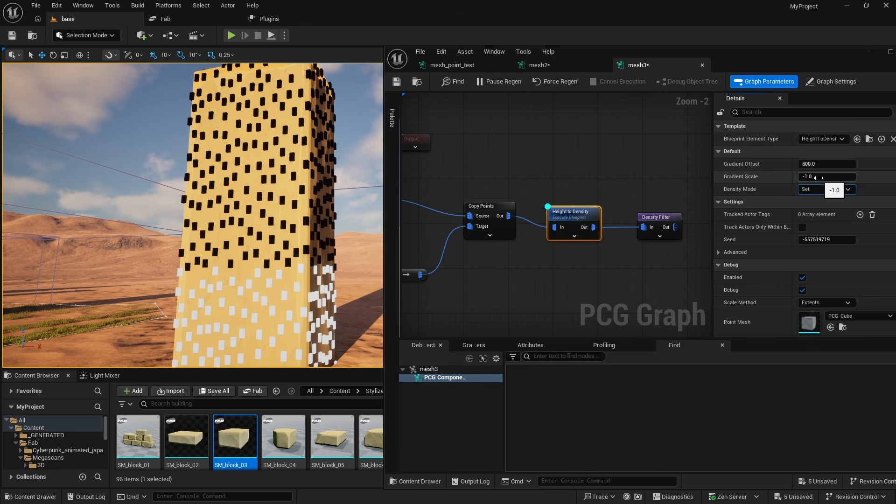
{"action": "left_click", "coordinate": [819, 177]}
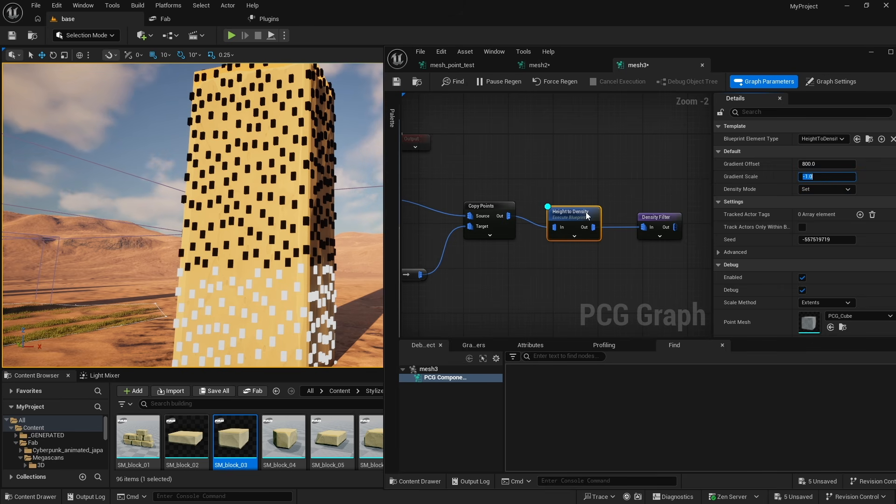
{"action": "type", "text": "1.0"}
{"action": "key", "text": "Return"}
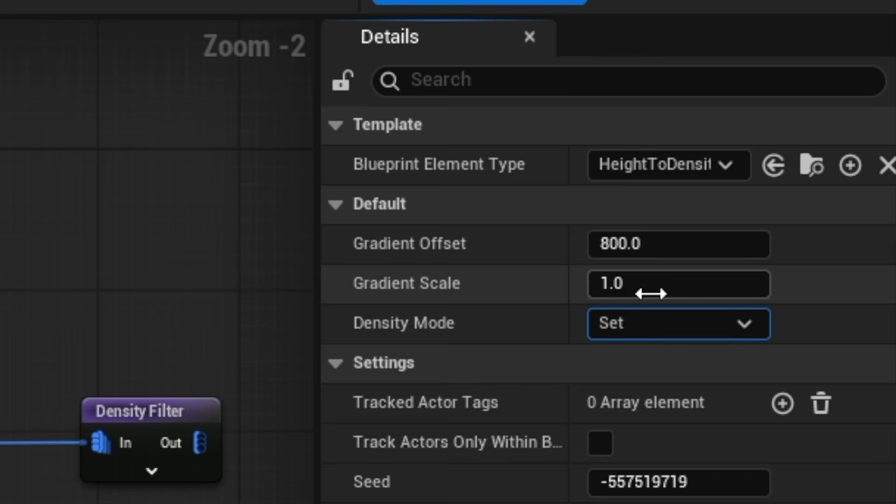
- Try Height to Density gradient offsets of 100, 1000, 1800 and 800 to compare where the tower's points split
{"action": "left_click", "coordinate": [815, 165]}
{"action": "type", "text": "100"}
{"action": "key", "text": "Return"}
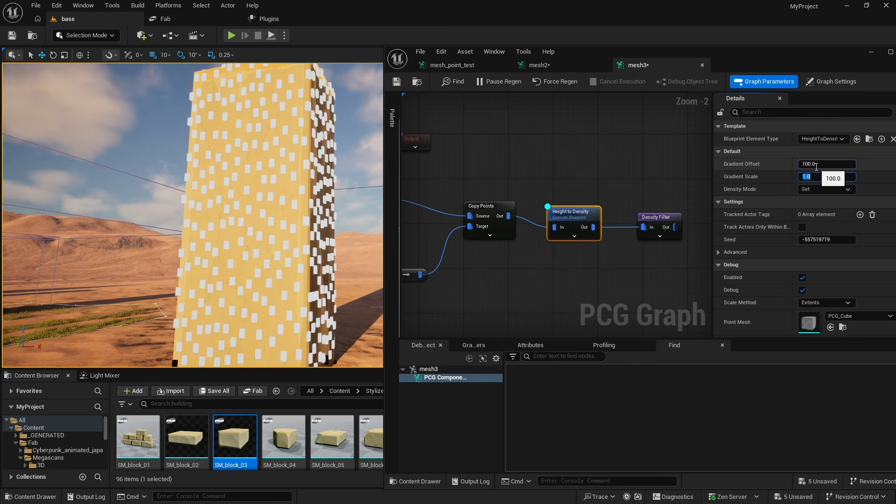
{"action": "type", "text": "1000"}
{"action": "key", "text": "Return"}
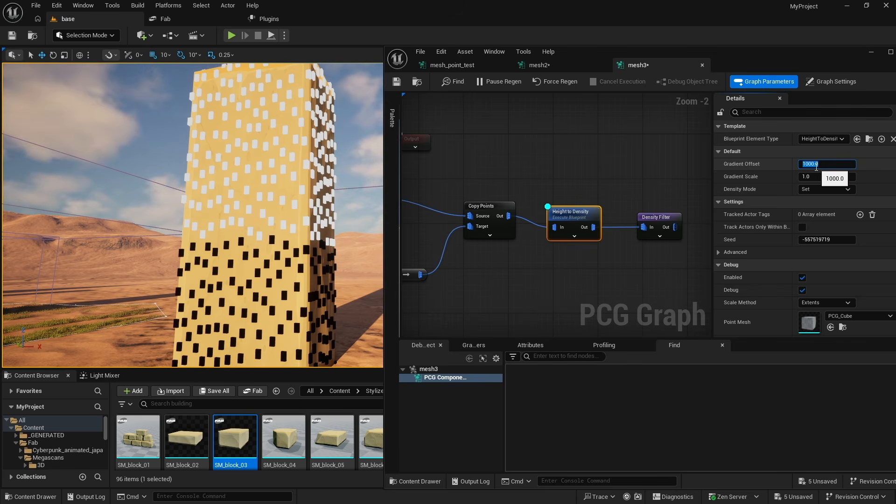
{"action": "type", "text": "1800"}
{"action": "key", "text": "Tab"}
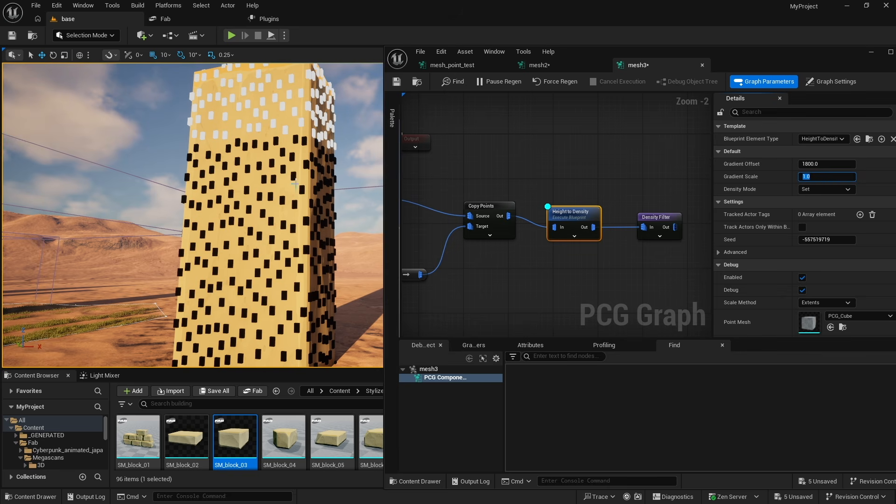
{"action": "right_click_drag", "start_coordinate": [170, 168], "coordinate": [191, 140]}
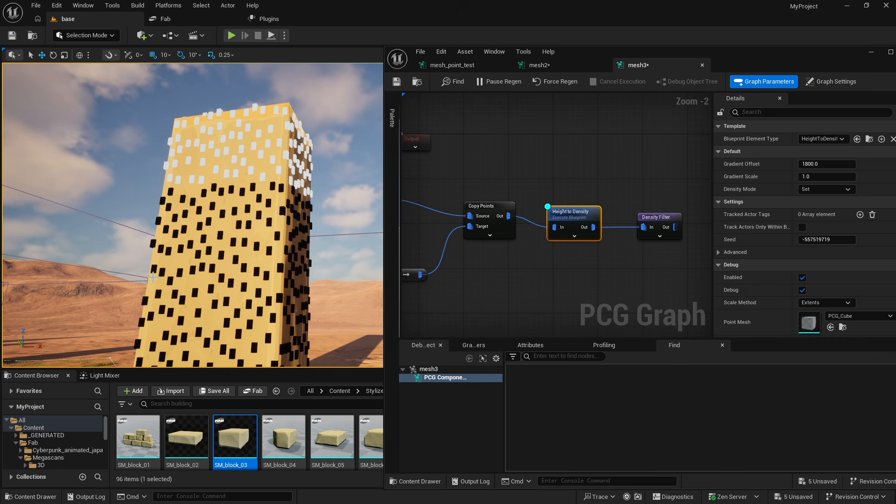
{"action": "left_click", "coordinate": [821, 165]}
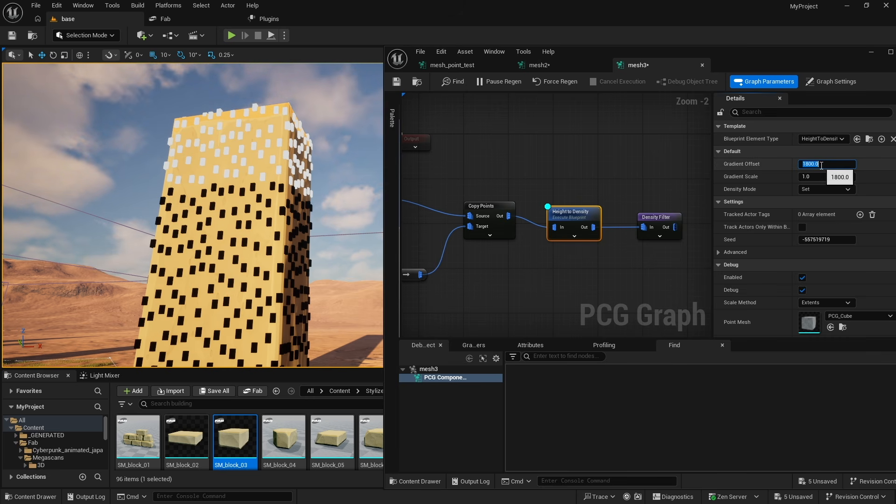
{"action": "key", "text": "Return"}
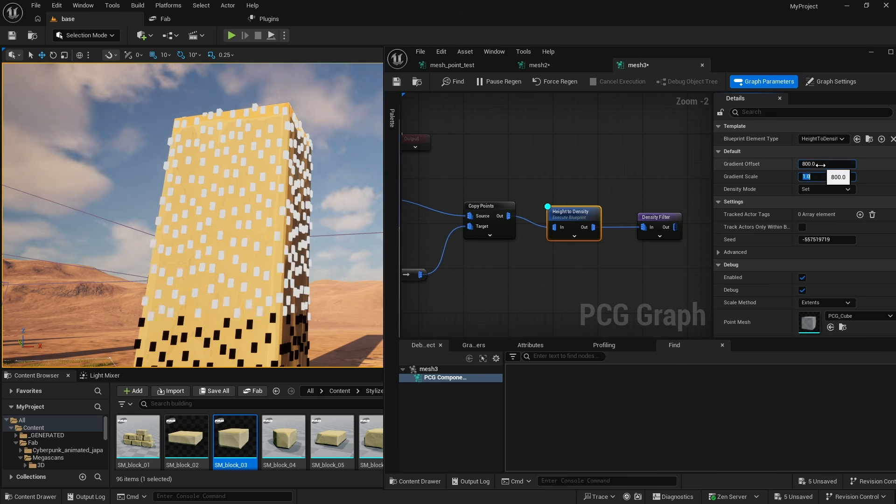
- Set the Height to Density gradient offset to 1200 and preview the Density Filter's points on the tower
{"action": "type", "text": "1200"}
{"action": "key", "text": "Tab"}
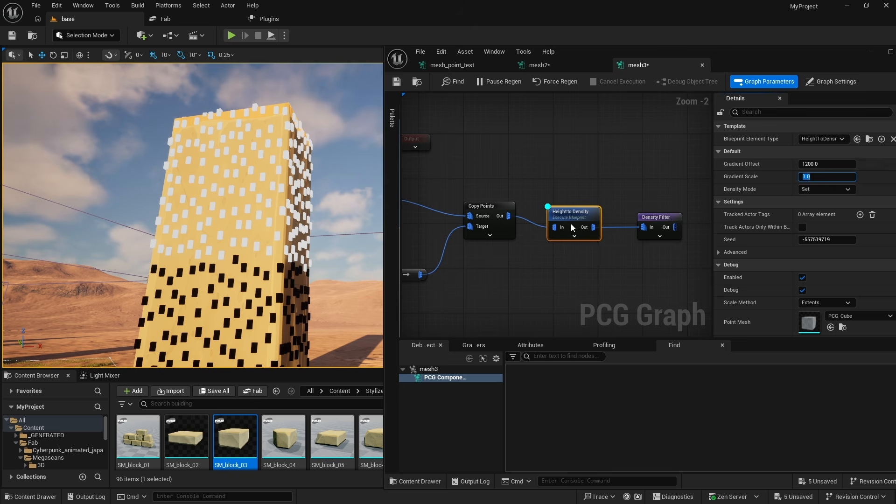
{"action": "left_click", "coordinate": [655, 218]}
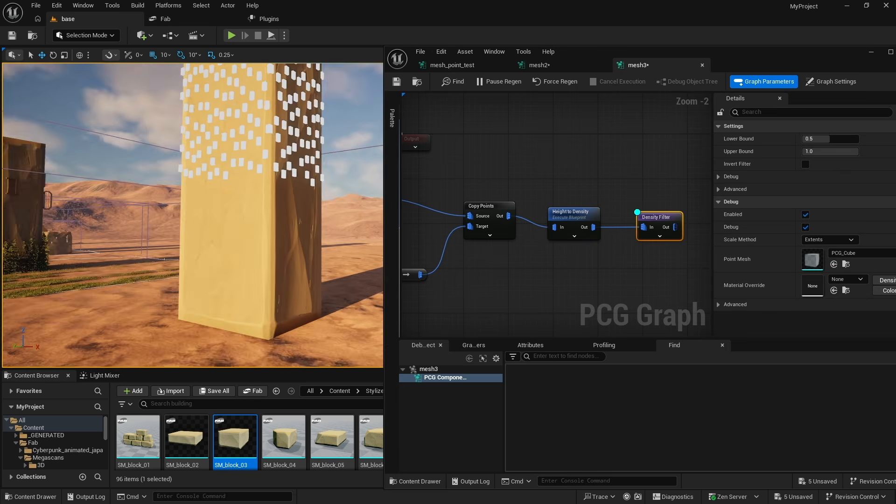
{"action": "right_click_drag", "start_coordinate": [236, 161], "coordinate": [247, 113]}
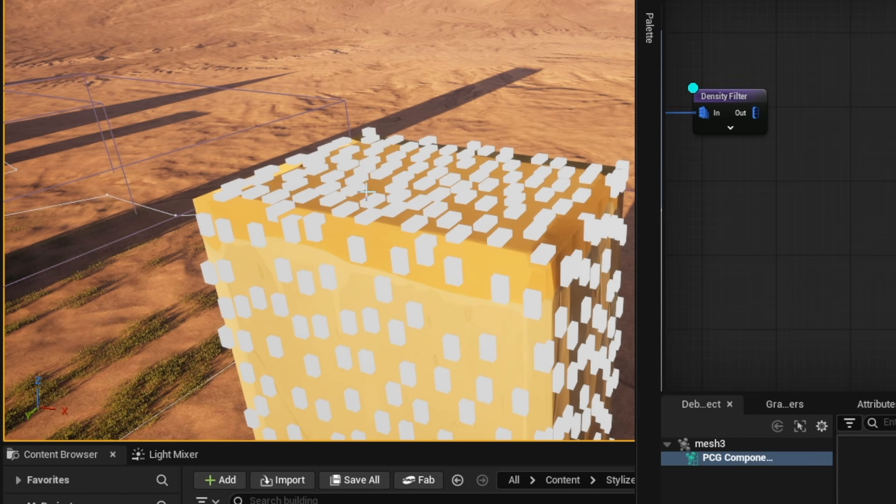
- Add a Normal To Density node and place it beside the Density Filter
{"action": "right_click", "coordinate": [290, 209]}
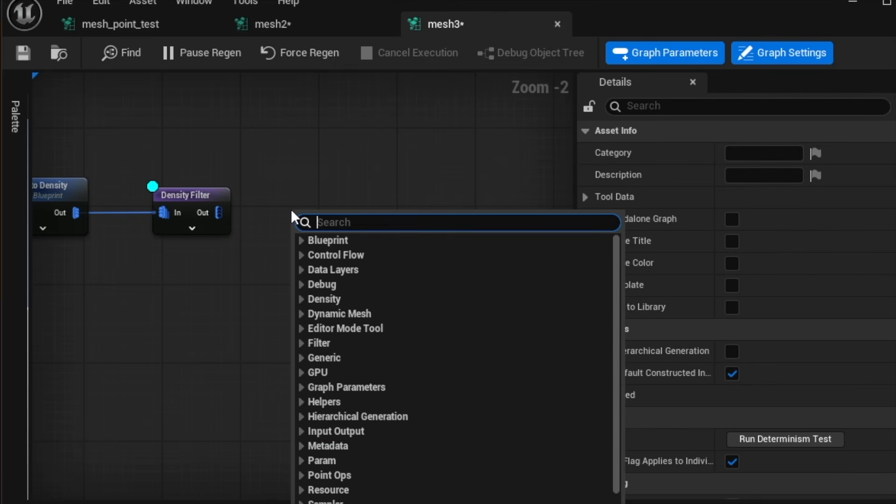
{"action": "type", "text": "norm"}
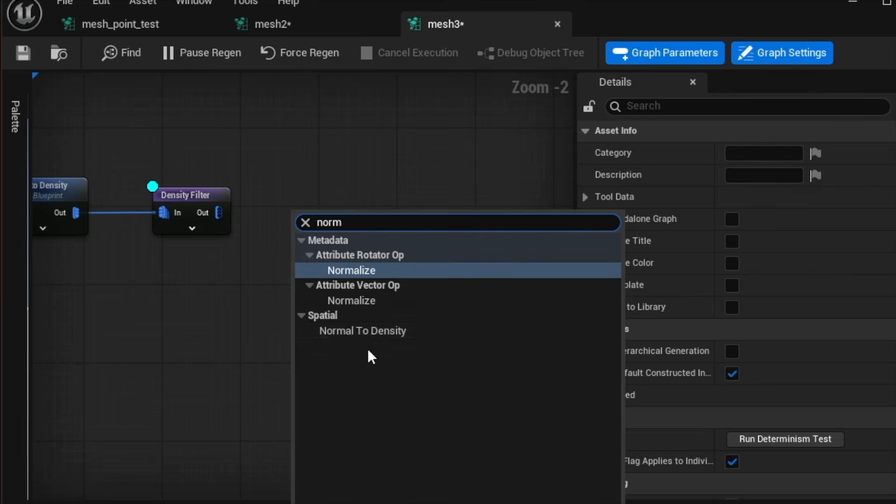
{"action": "left_click", "coordinate": [348, 331]}
{"action": "left_click_drag", "start_coordinate": [320, 220], "coordinate": [337, 208]}
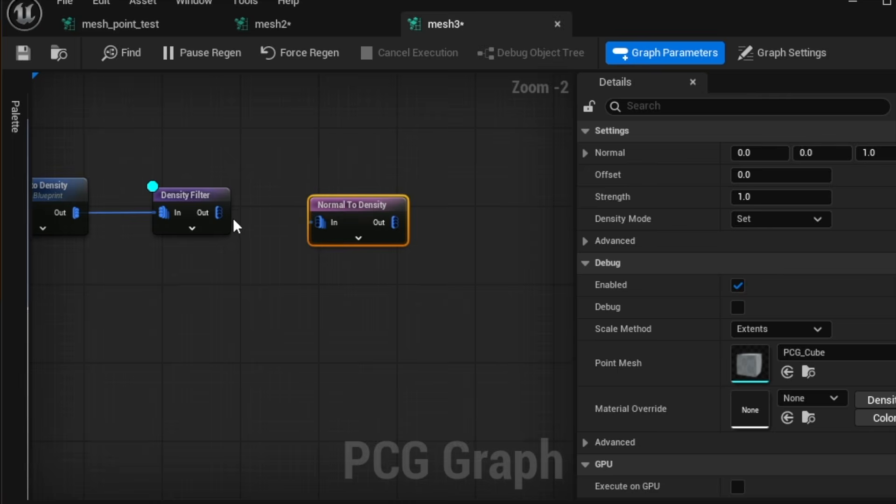
- Connect the Density Filter to Normal To Density and switch the debug preview from the filter to Normal To Density
{"action": "left_click_drag", "start_coordinate": [218, 213], "coordinate": [320, 225]}
{"action": "left_click_drag", "start_coordinate": [566, 178], "coordinate": [566, 178]}
{"action": "left_click", "coordinate": [497, 165]}
{"action": "key", "text": "d"}
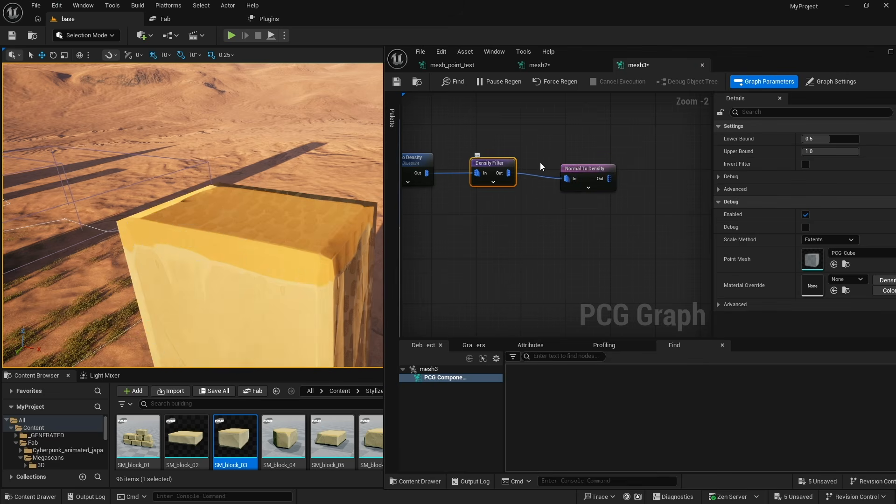
{"action": "left_click", "coordinate": [569, 169]}
{"action": "key", "text": "d"}
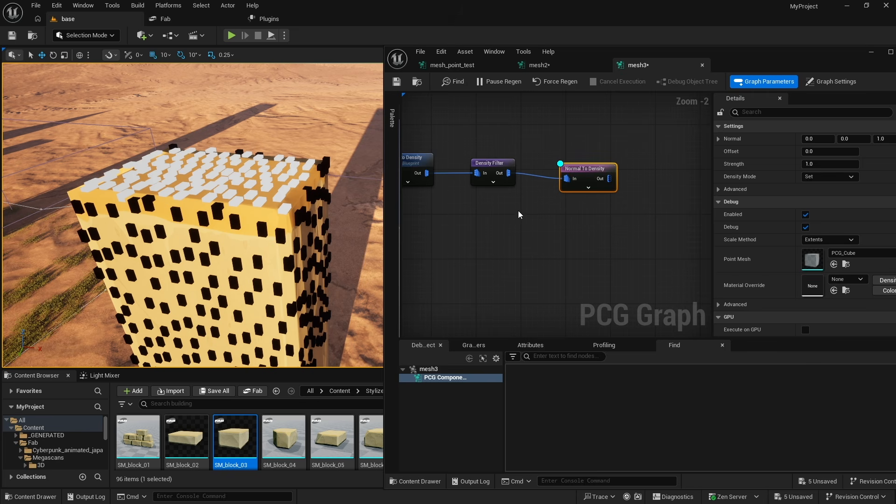
{"action": "right_click_drag", "start_coordinate": [533, 213], "coordinate": [527, 207]}
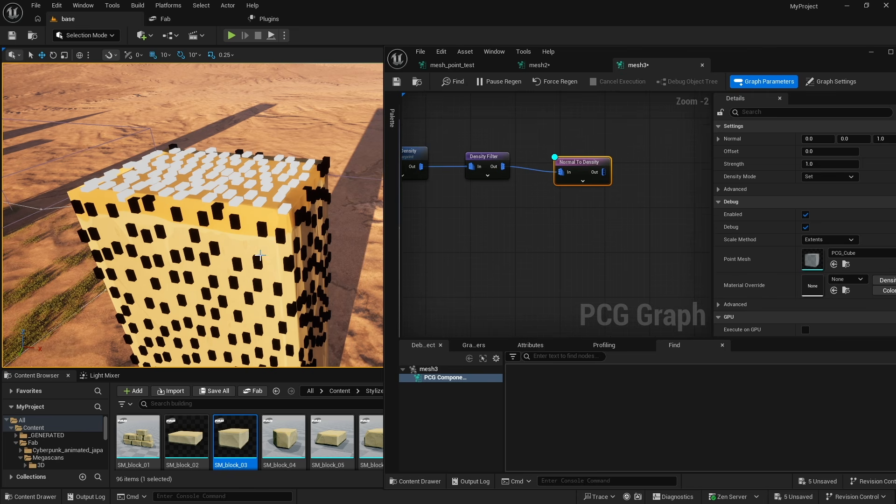
- Duplicate the Density Filter, place the copy after Normal To Density, and feed Normal To Density's output into it
{"action": "left_click", "coordinate": [486, 161]}
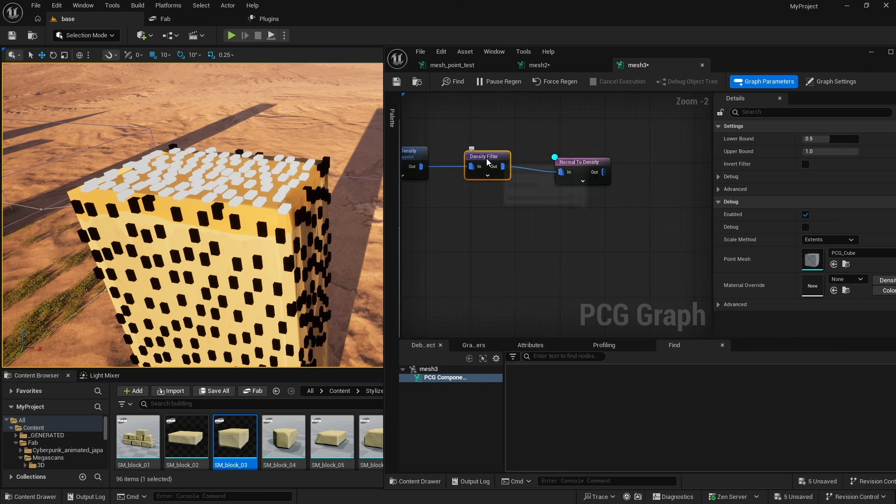
{"action": "key", "text": "ctrl+d"}
{"action": "left_click_drag", "start_coordinate": [509, 166], "coordinate": [677, 177]}
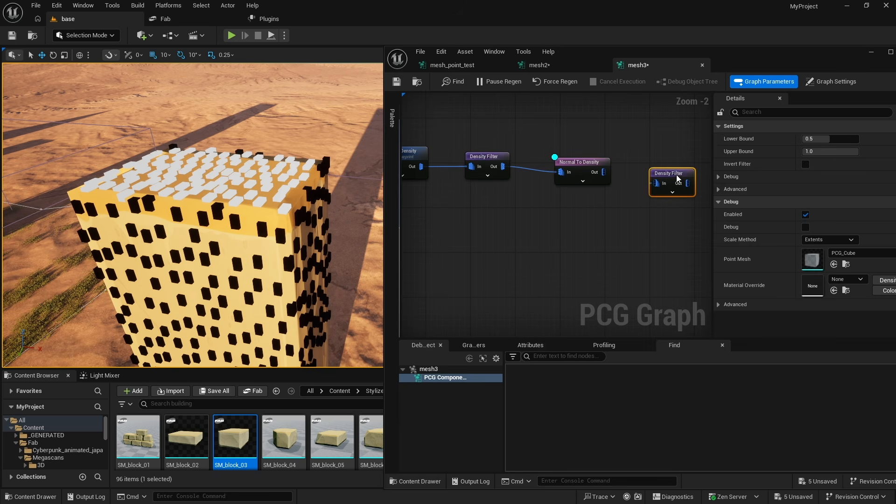
{"action": "left_click_drag", "start_coordinate": [603, 172], "coordinate": [654, 183]}
- Move the debug preview from Normal To Density to the new Density Filter and invert that filter
{"action": "left_click", "coordinate": [581, 164]}
{"action": "key", "text": "d"}
{"action": "left_click", "coordinate": [667, 174]}
{"action": "key", "text": "d"}
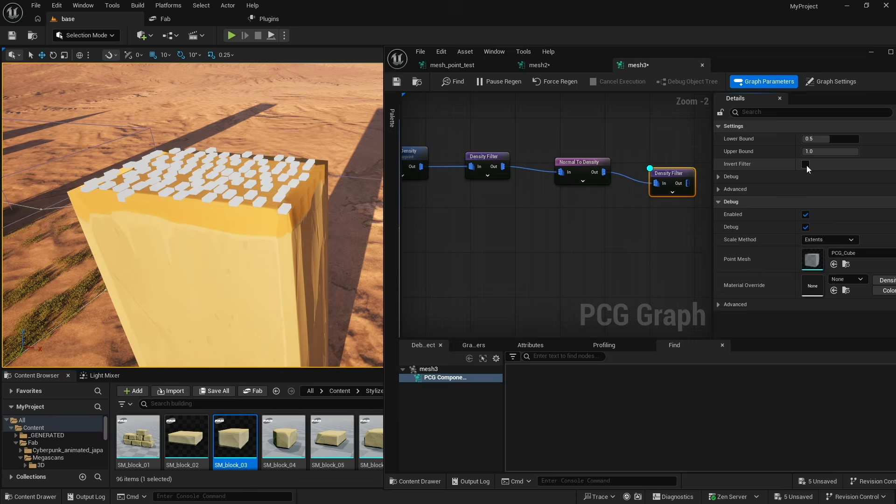
{"action": "left_click", "coordinate": [665, 195]}
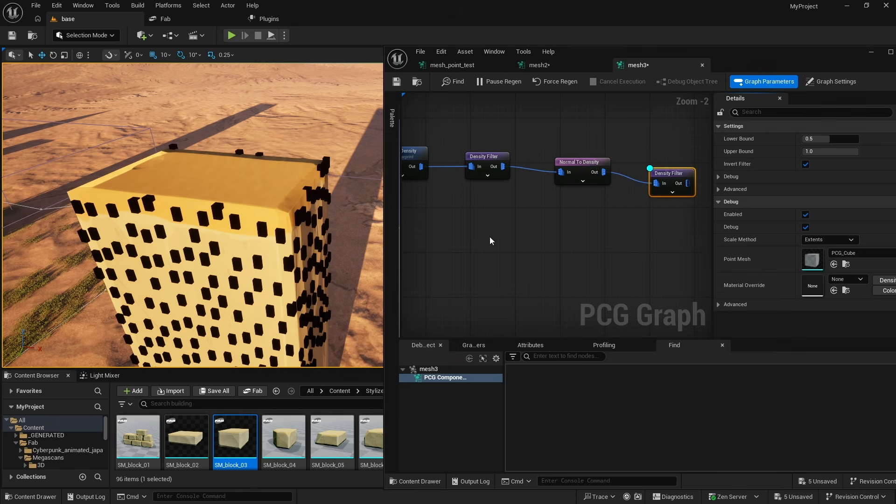
{"action": "right_click_drag", "start_coordinate": [192, 214], "coordinate": [201, 198]}
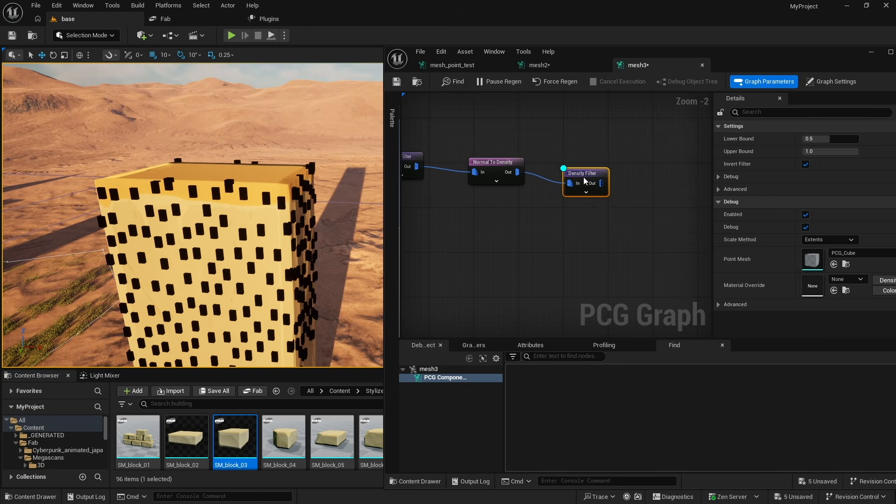
- Add a Static Mesh Spawner node and feed it from the inverted Density Filter, lining up the filter with Normal To Density
{"action": "left_click_drag", "start_coordinate": [584, 181], "coordinate": [578, 171]}
{"action": "right_click", "coordinate": [629, 174]}
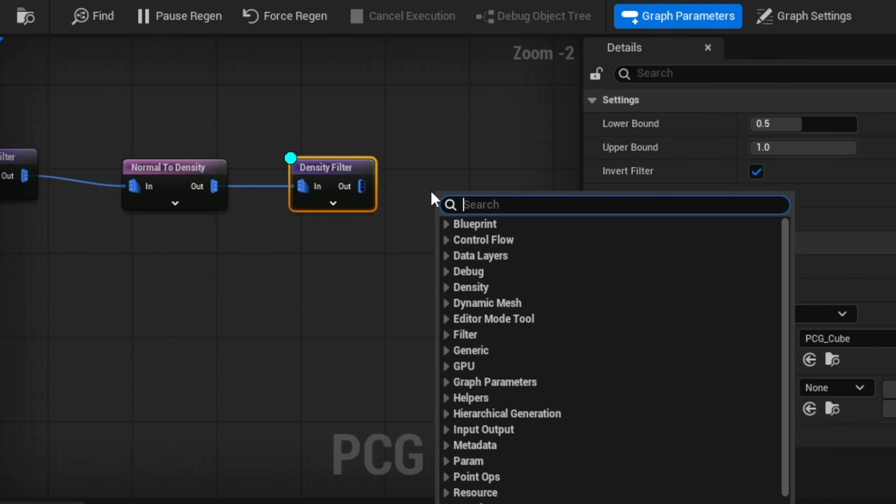
{"action": "type", "text": "sta"}
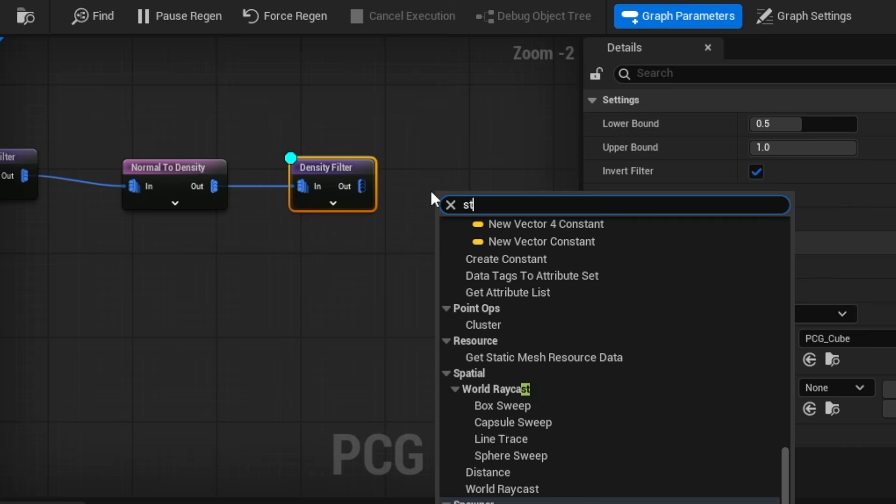
{"action": "type", "text": "t"}
{"action": "left_click", "coordinate": [475, 309]}
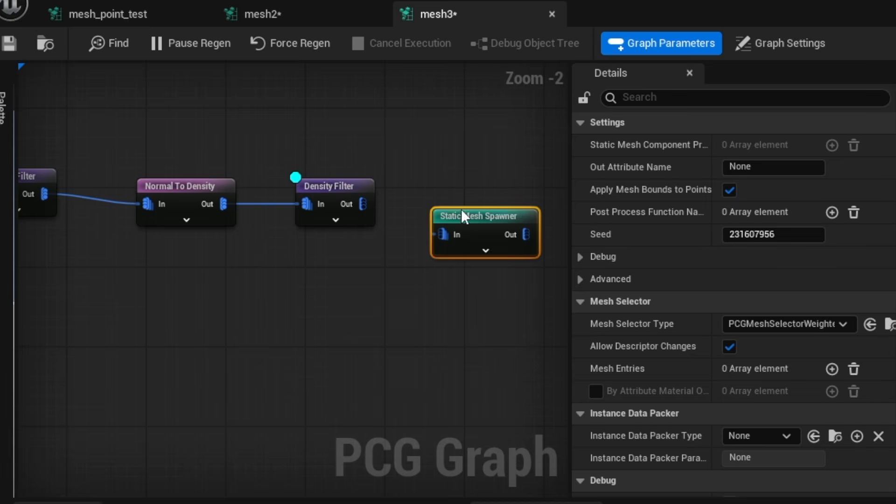
{"action": "left_click_drag", "start_coordinate": [467, 188], "coordinate": [482, 223]}
{"action": "right_click_drag", "start_coordinate": [433, 225], "coordinate": [306, 226]}
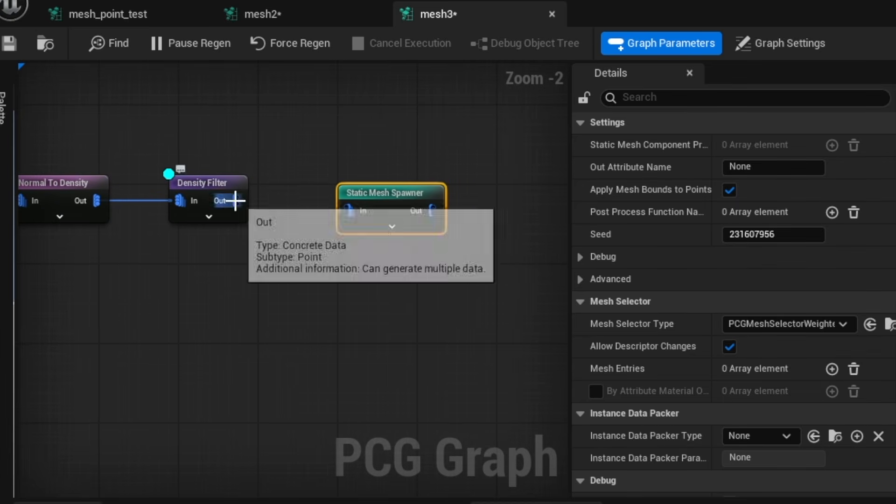
{"action": "left_click_drag", "start_coordinate": [236, 200], "coordinate": [358, 211]}
- Raise the Mesh Sampler's Poisson sampling radius, trying 10 first, to space the tower's points farther apart
{"action": "scroll", "coordinate": [358, 211], "scroll_direction": "down", "scroll_amount": 2}
{"action": "right_click_drag", "start_coordinate": [70, 259], "coordinate": [298, 266]}
{"action": "right_click_drag", "start_coordinate": [91, 236], "coordinate": [298, 248]}
{"action": "right_click_drag", "start_coordinate": [131, 222], "coordinate": [245, 233]}
{"action": "scroll", "coordinate": [171, 209], "scroll_direction": "up", "scroll_amount": 4}
{"action": "left_click", "coordinate": [135, 168]}
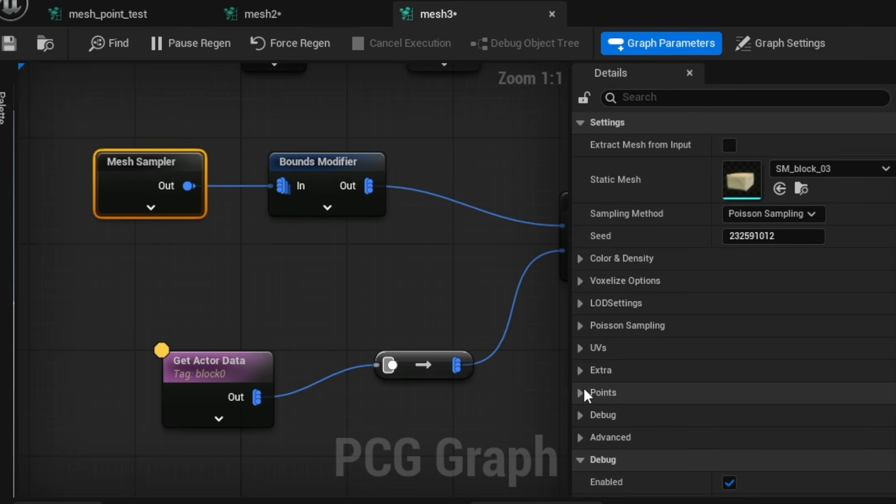
{"action": "left_click", "coordinate": [583, 326]}
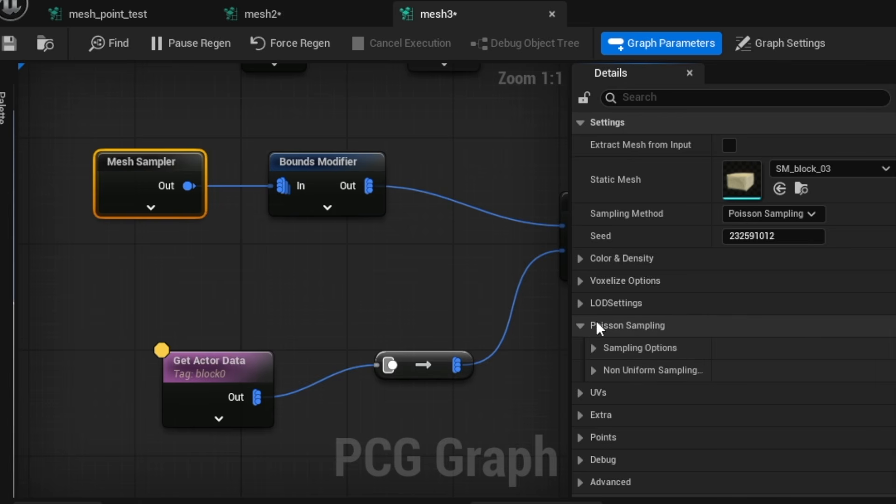
{"action": "left_click", "coordinate": [593, 347]}
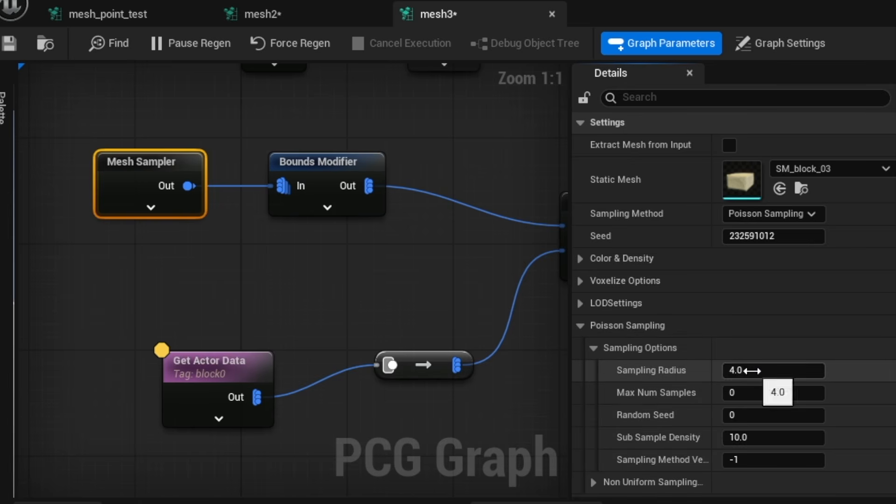
{"action": "left_click", "coordinate": [781, 368]}
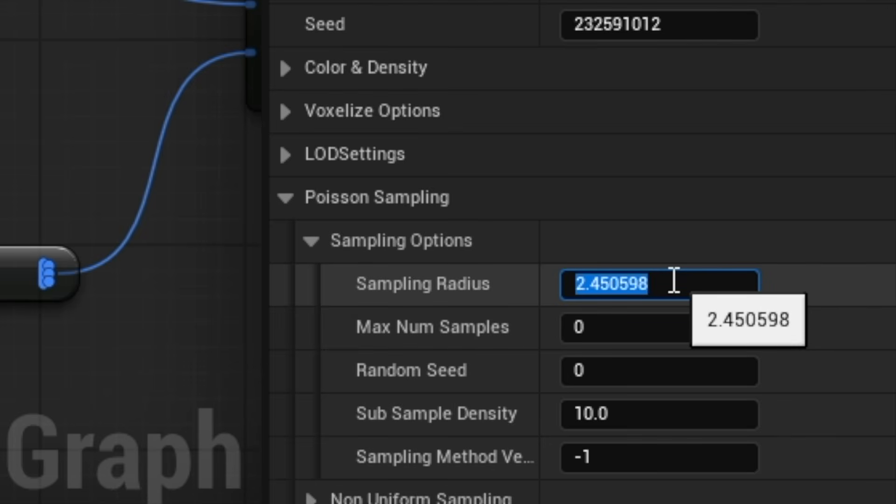
{"action": "type", "text": "10"}
{"action": "key", "text": "Tab"}
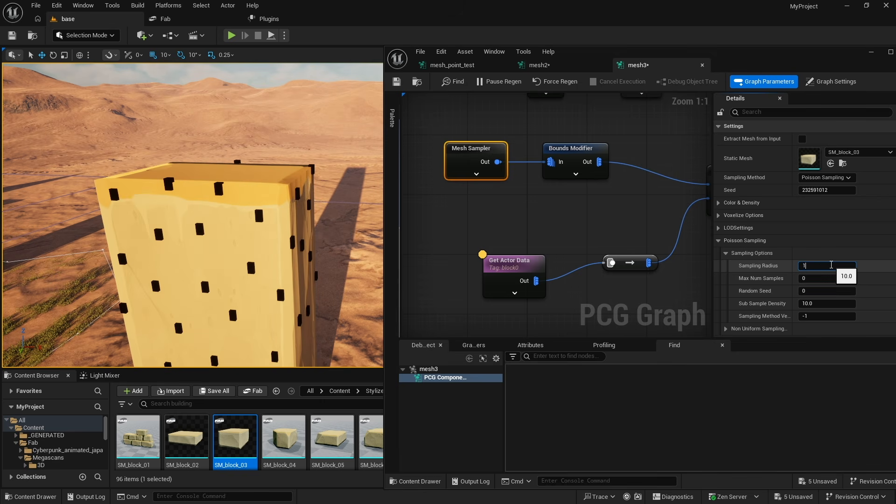
{"action": "key", "text": "Return"}
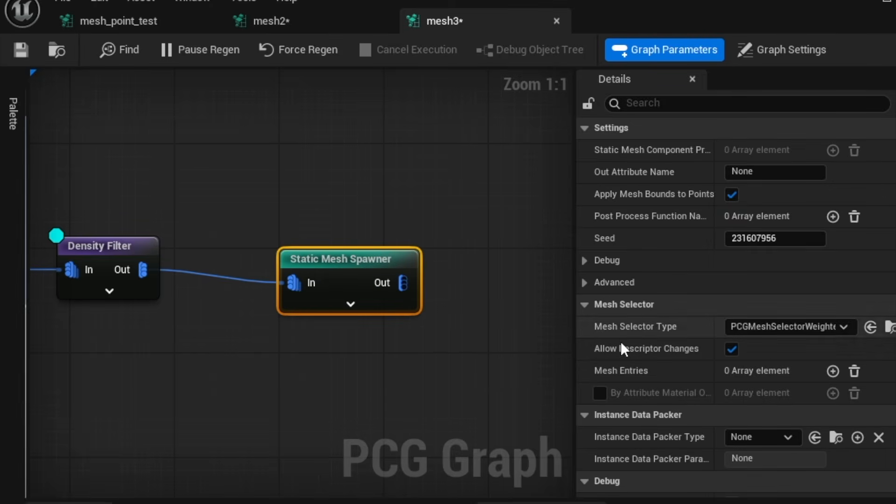
- Add one mesh entry to the Static Mesh Spawner and assign SM_Fence_01 from SciFI_Lite_Assets/StaticMeshes as its static mesh
{"action": "left_click", "coordinate": [833, 371]}
{"action": "left_click", "coordinate": [611, 416]}
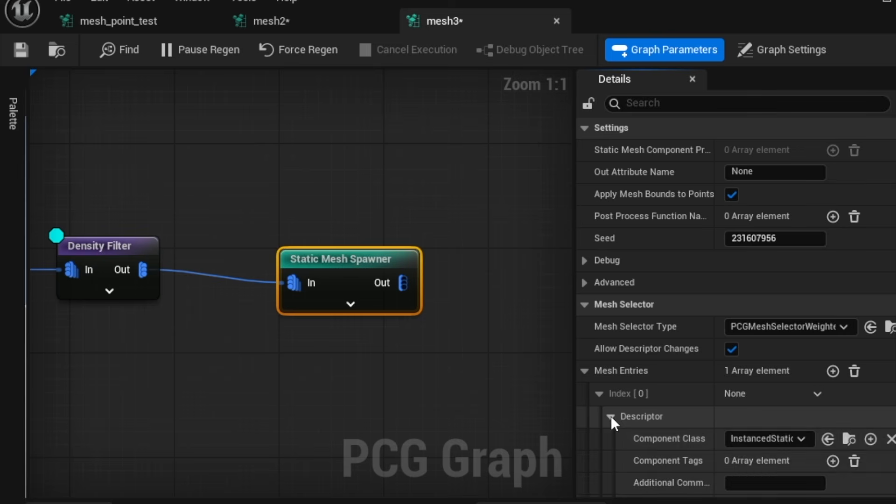
{"action": "left_click", "coordinate": [800, 438]}
{"action": "left_click", "coordinate": [676, 440]}
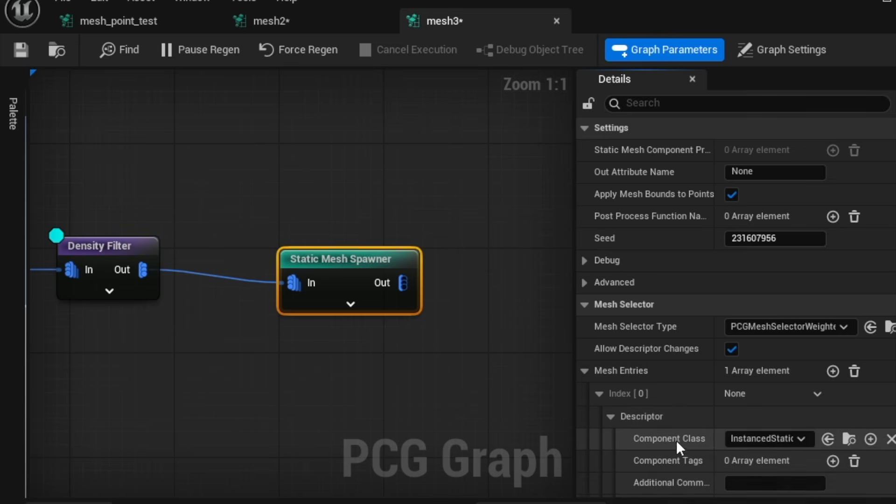
{"action": "scroll", "coordinate": [676, 437], "scroll_direction": "down", "scroll_amount": 5}
{"action": "left_click", "coordinate": [806, 376]}
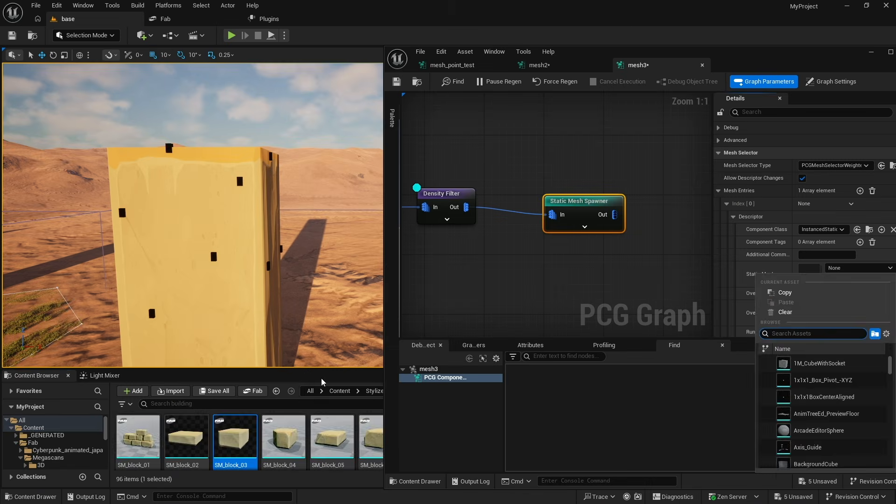
{"action": "left_click", "coordinate": [340, 394]}
{"action": "double_click", "coordinate": [332, 436]}
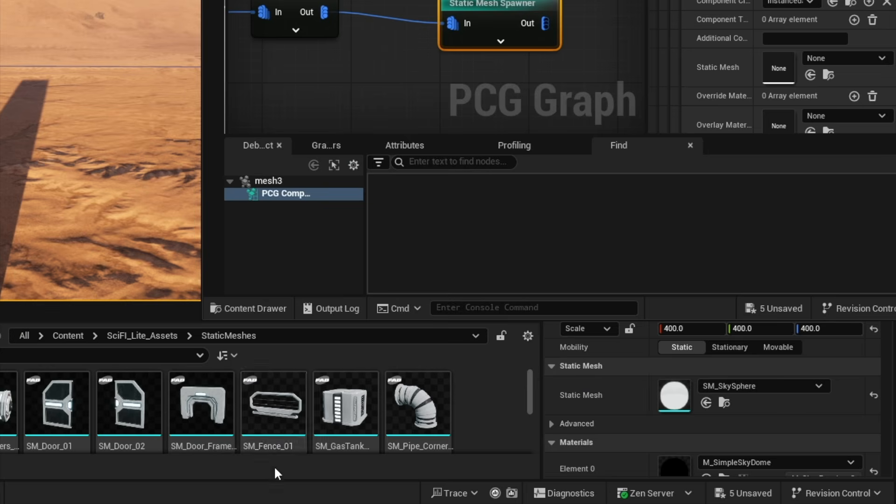
{"action": "left_click_drag", "start_coordinate": [270, 408], "coordinate": [780, 66]}
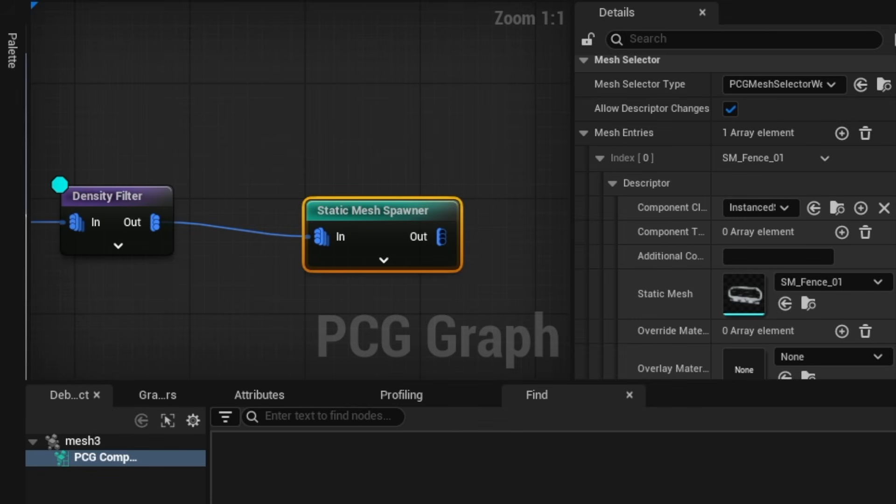
- Insert a Transform Points node between the inverted Density Filter and the Static Mesh Spawner, connecting it to both
{"action": "right_click_drag", "start_coordinate": [61, 314], "coordinate": [147, 314]}
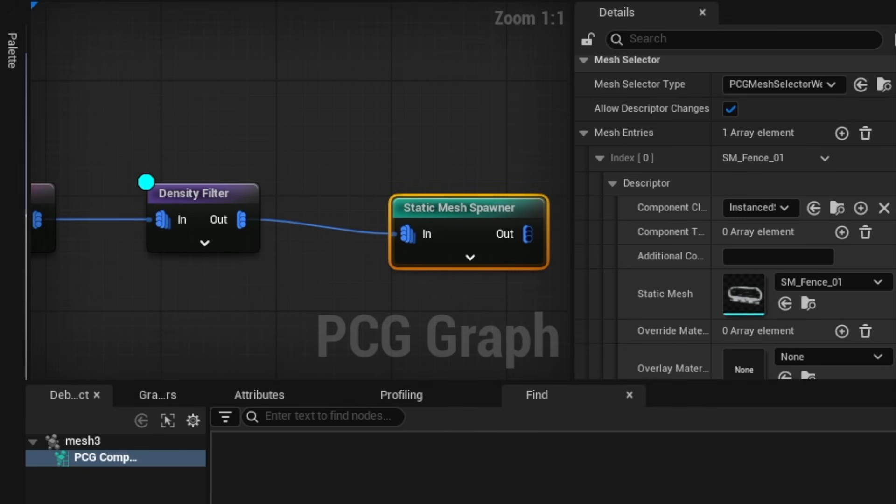
{"action": "right_click_drag", "start_coordinate": [285, 349], "coordinate": [259, 307]}
{"action": "right_click", "coordinate": [286, 290]}
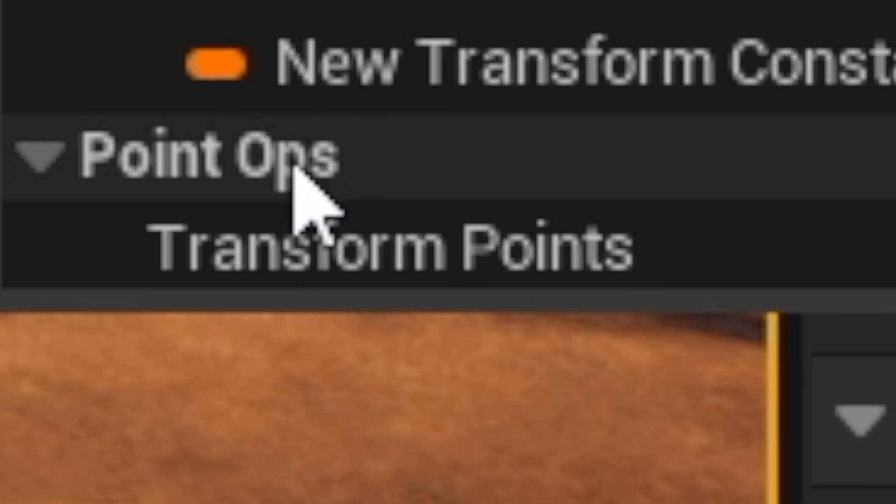
{"action": "left_click", "coordinate": [300, 213]}
{"action": "left_click_drag", "start_coordinate": [174, 240], "coordinate": [208, 341]}
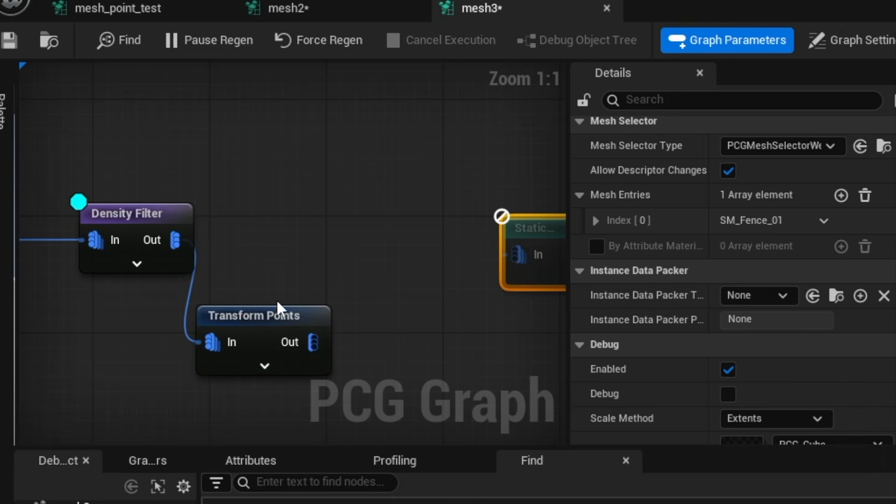
{"action": "left_click_drag", "start_coordinate": [277, 304], "coordinate": [350, 231]}
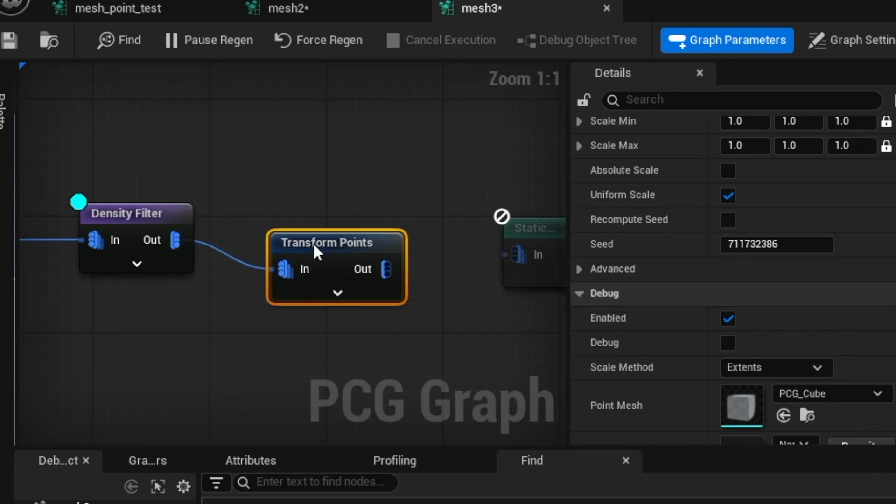
{"action": "left_click_drag", "start_coordinate": [386, 269], "coordinate": [516, 255]}
{"action": "right_click_drag", "start_coordinate": [421, 322], "coordinate": [357, 317]}
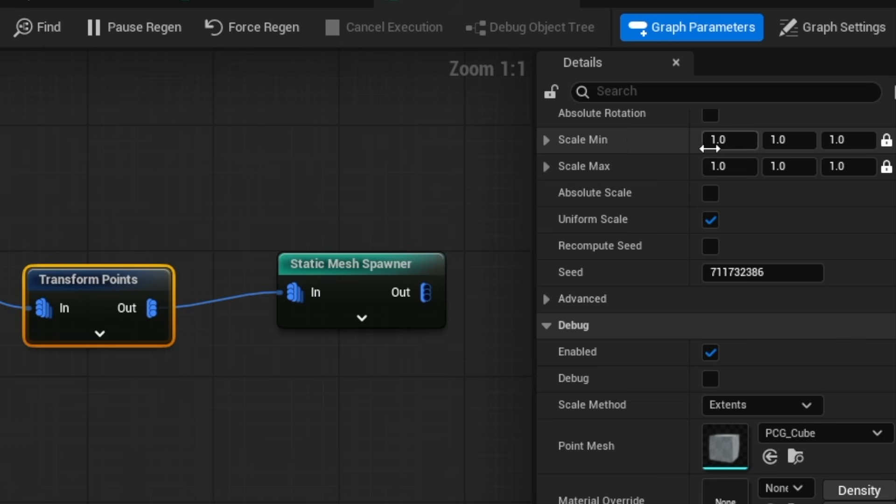
- Set both Scale Min and Scale Max of Transform Points to 0.2 on all axes
{"action": "left_click", "coordinate": [725, 142]}
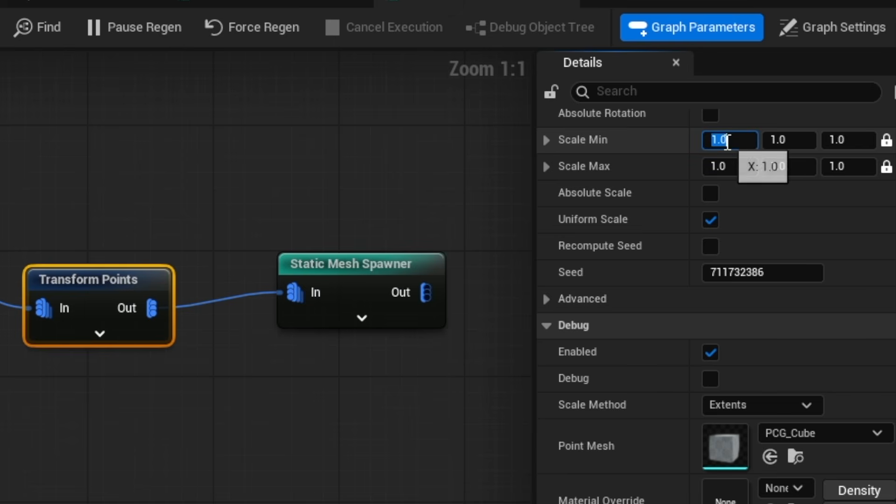
{"action": "type", "text": ".2"}
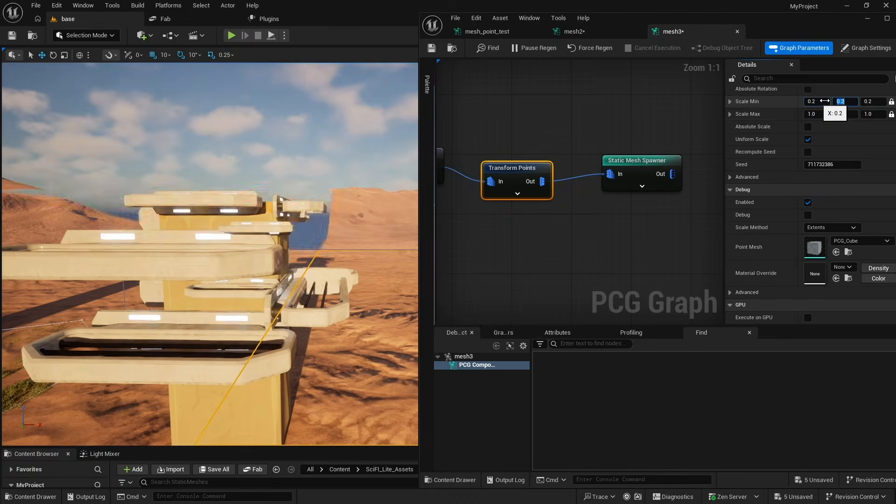
{"action": "key", "text": "Return"}
{"action": "left_click", "coordinate": [719, 169]}
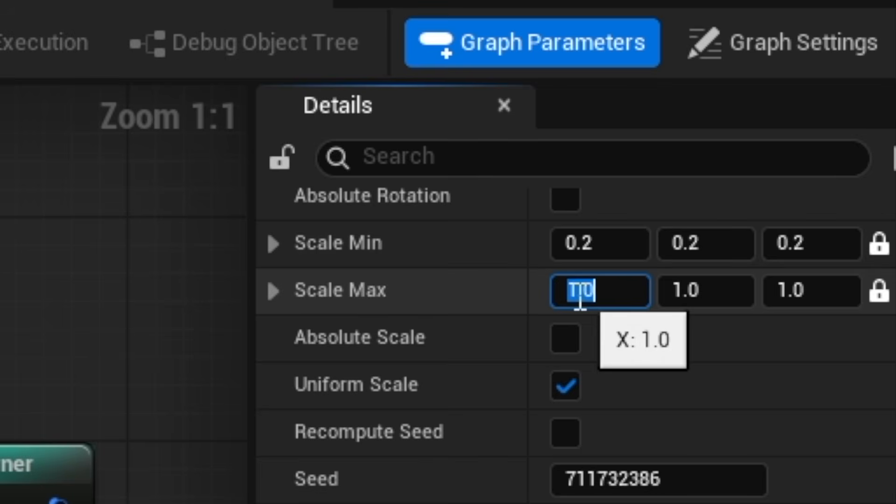
{"action": "type", "text": ".2"}
{"action": "key", "text": "Return"}
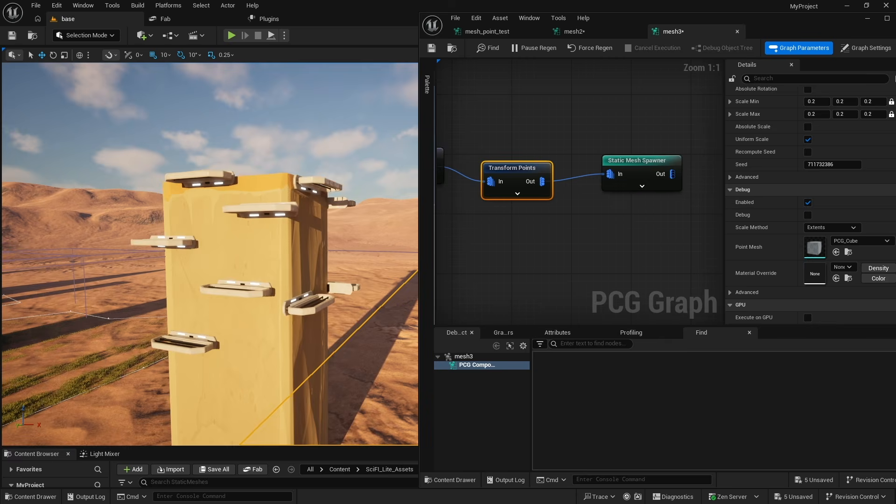
- Set the Z rotation of Transform Points to 90° in both Rotation Min and Rotation Max
{"action": "right_click_drag", "start_coordinate": [210, 254], "coordinate": [168, 224]}
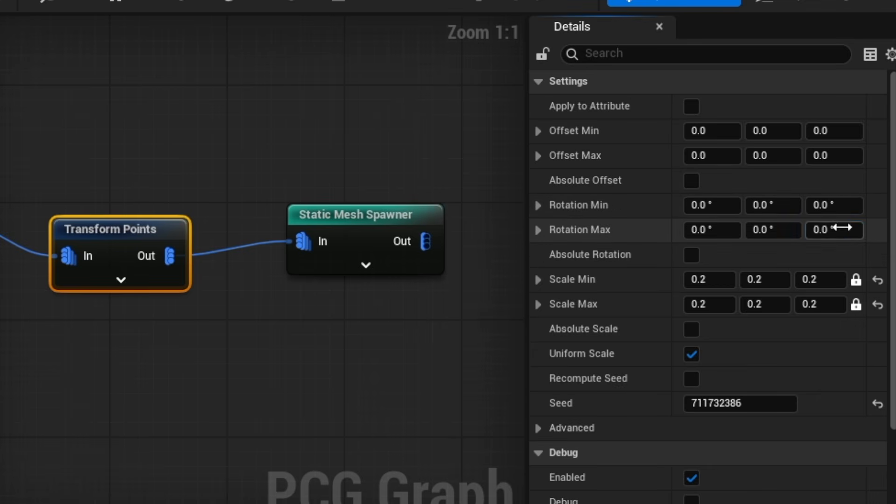
{"action": "left_click", "coordinate": [823, 230]}
{"action": "left_click", "coordinate": [825, 204]}
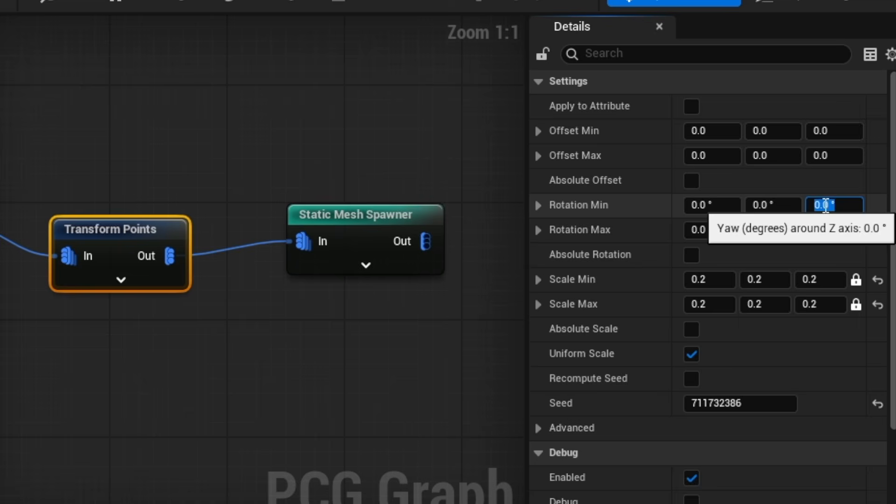
{"action": "key", "text": "Return"}
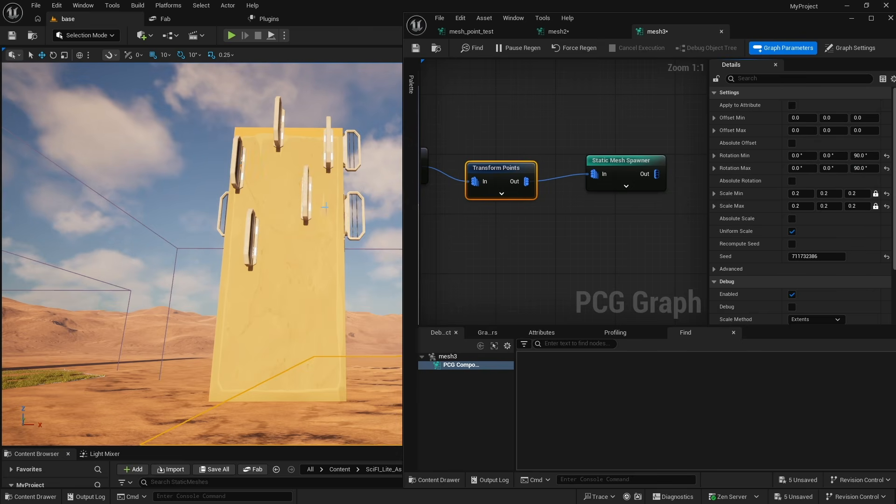
- Set the Mesh Sampler's seed to 316947694 to vary where the fences sit on the tower
{"action": "right_click_drag", "start_coordinate": [324, 207], "coordinate": [301, 202]}
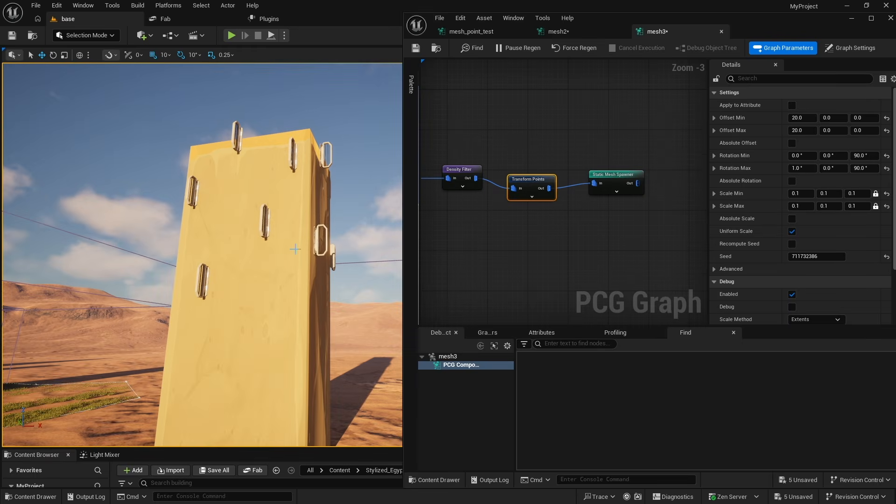
{"action": "right_click_drag", "start_coordinate": [613, 244], "coordinate": [691, 237]}
{"action": "scroll", "coordinate": [597, 224], "scroll_direction": "down", "scroll_amount": 6}
{"action": "scroll", "coordinate": [536, 222], "scroll_direction": "up", "scroll_amount": 2}
{"action": "right_click_drag", "start_coordinate": [480, 230], "coordinate": [526, 224]}
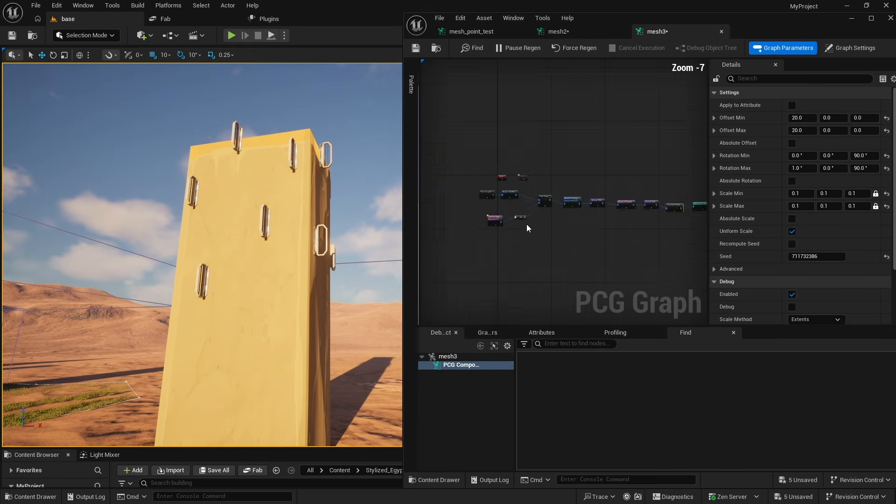
{"action": "scroll", "coordinate": [494, 197], "scroll_direction": "up", "scroll_amount": 7}
{"action": "left_click", "coordinate": [472, 162]}
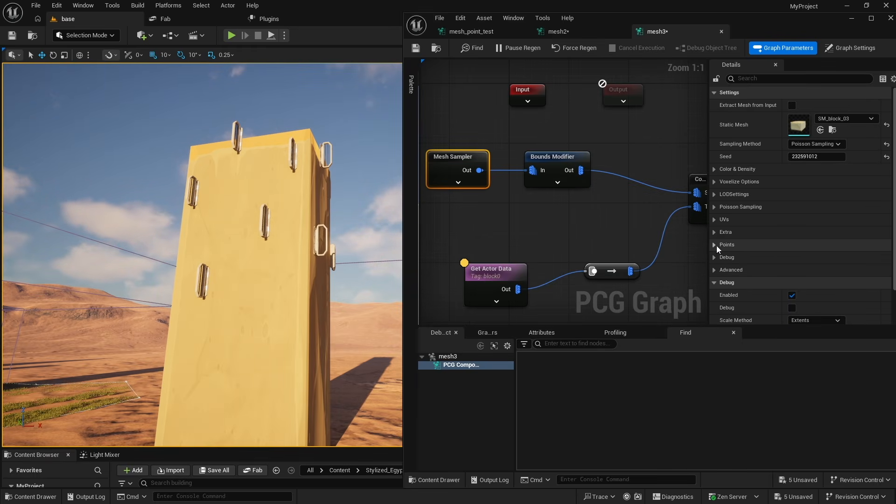
{"action": "left_click", "coordinate": [713, 206]}
{"action": "left_click", "coordinate": [804, 232]}
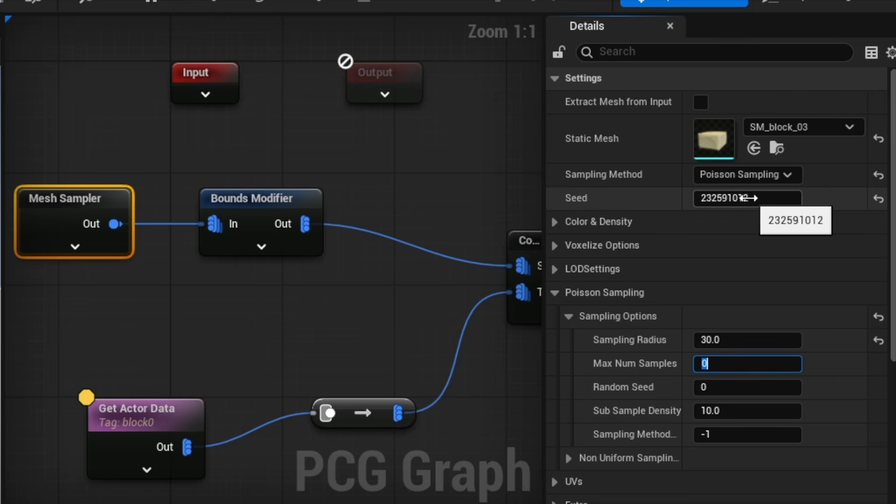
{"action": "left_click_drag", "start_coordinate": [711, 199], "coordinate": [728, 199]}
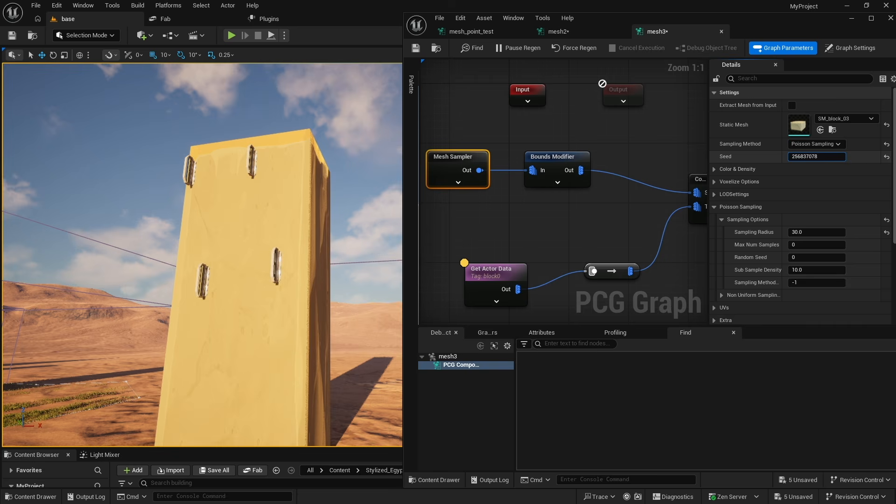
{"action": "left_click_drag", "start_coordinate": [805, 157], "coordinate": [814, 157]}
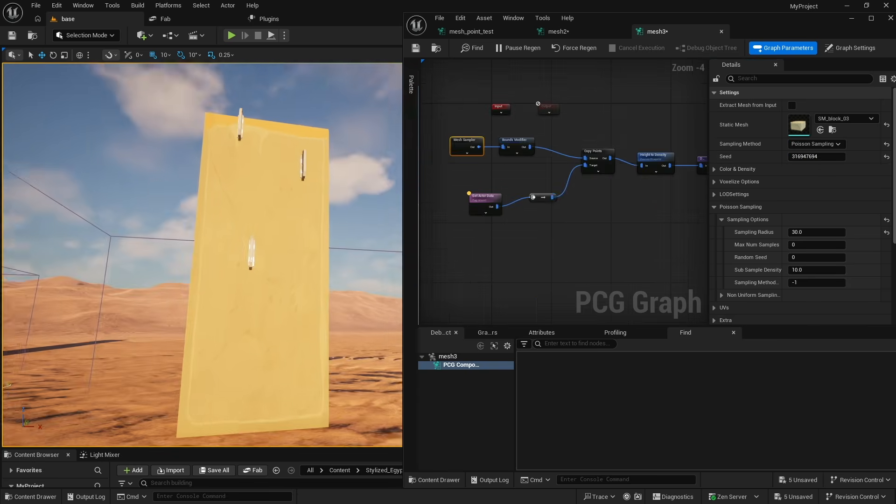
{"action": "mouse_move", "coordinate": [231, 319]}
{"action": "right_mouse_down"}
{"action": "mouse_move", "coordinate": [240, 329]}
{"action": "mouse_move", "coordinate": [235, 208]}
{"action": "right_mouse_up"}
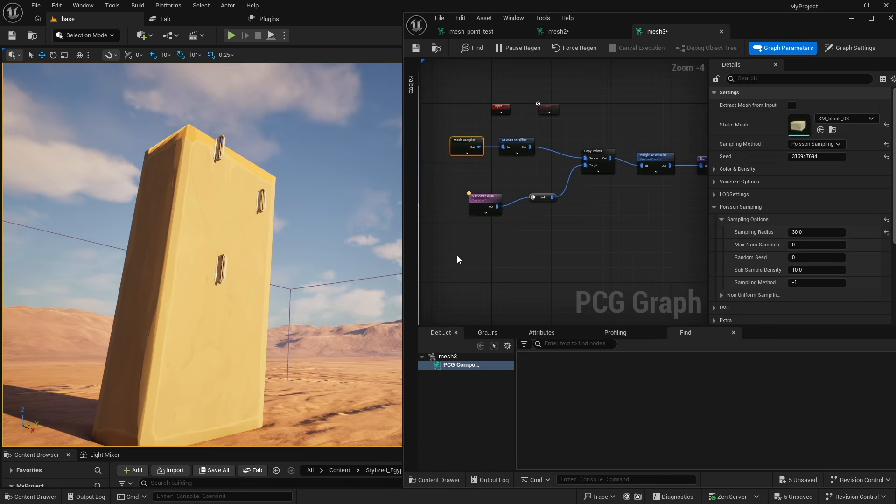
- Duplicate the node chain from Mesh Sampler and Get Actor Data through the first Density Filter and place the copy below the original
{"action": "key", "text": "ctrl+a"}
{"action": "scroll", "coordinate": [610, 220], "scroll_direction": "down", "scroll_amount": 1}
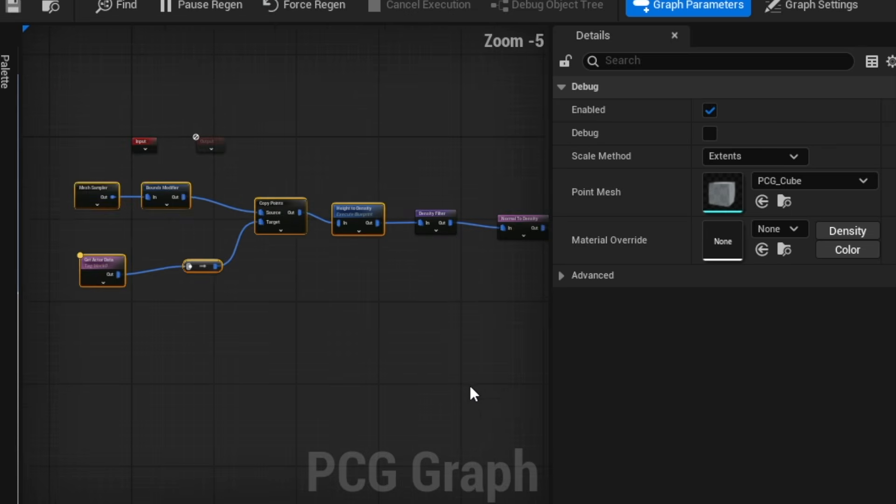
{"action": "left_click_drag", "start_coordinate": [472, 381], "coordinate": [54, 184]}
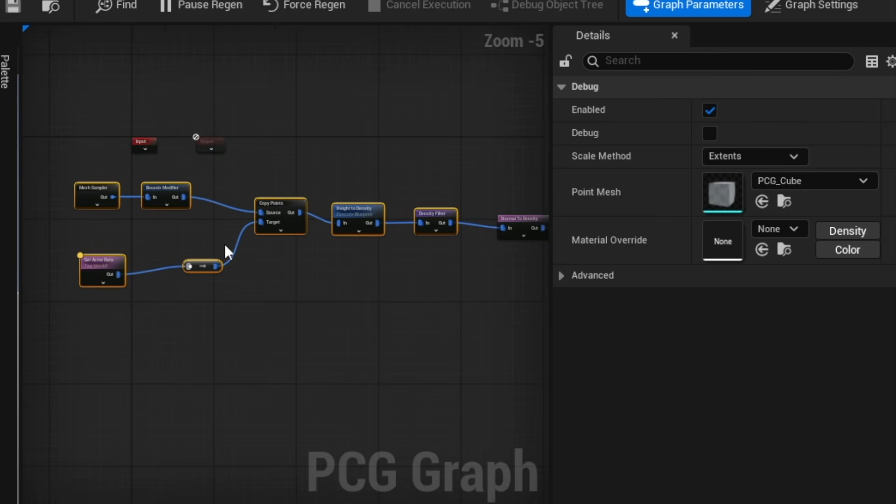
{"action": "key", "text": "ctrl+v"}
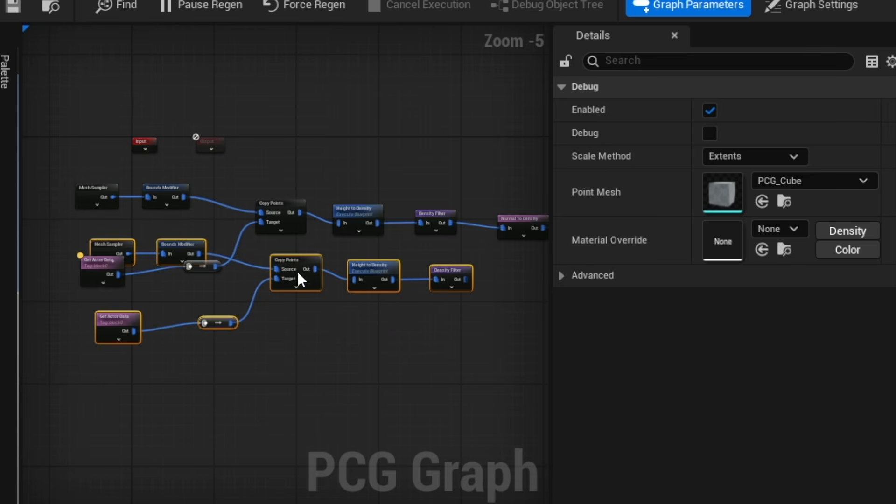
{"action": "left_click_drag", "start_coordinate": [298, 272], "coordinate": [293, 376]}
{"action": "scroll", "coordinate": [159, 374], "scroll_direction": "up", "scroll_amount": 3}
{"action": "right_click_drag", "start_coordinate": [140, 382], "coordinate": [205, 320]}
{"action": "scroll", "coordinate": [302, 299], "scroll_direction": "down", "scroll_amount": 2}
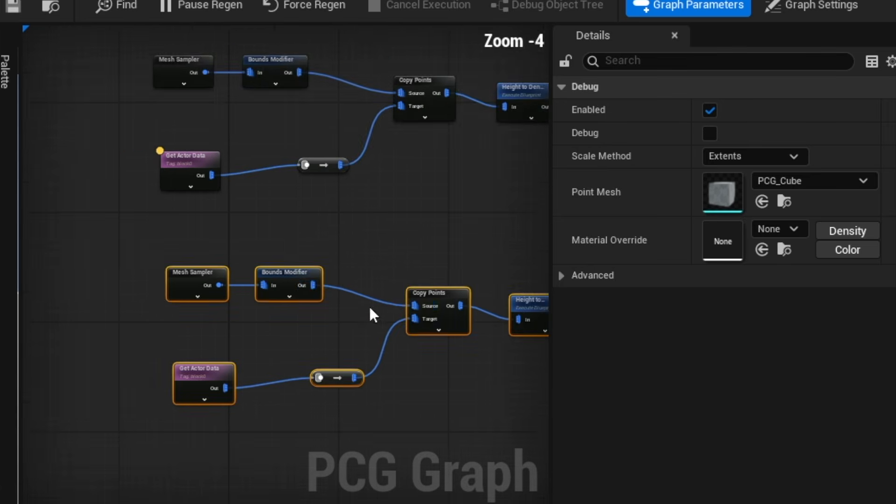
- Enable debug display on the duplicated Density Filter
{"action": "right_click_drag", "start_coordinate": [383, 307], "coordinate": [300, 274]}
{"action": "right_click_drag", "start_coordinate": [385, 293], "coordinate": [256, 284]}
{"action": "left_click", "coordinate": [448, 269]}
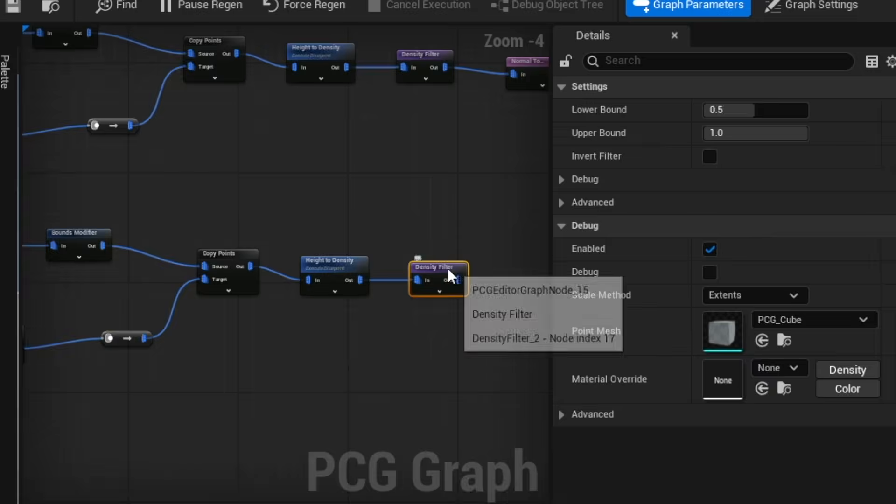
{"action": "key", "text": "d"}
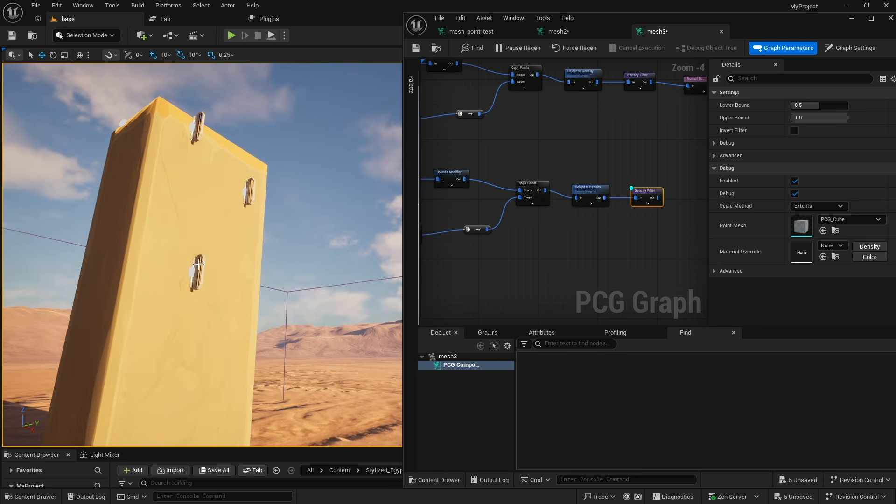
- Set the Gradient Scale of the duplicated Height to Density node to -1.0
{"action": "scroll", "coordinate": [195, 266], "scroll_direction": "up", "scroll_amount": 2}
{"action": "left_click", "coordinate": [590, 195]}
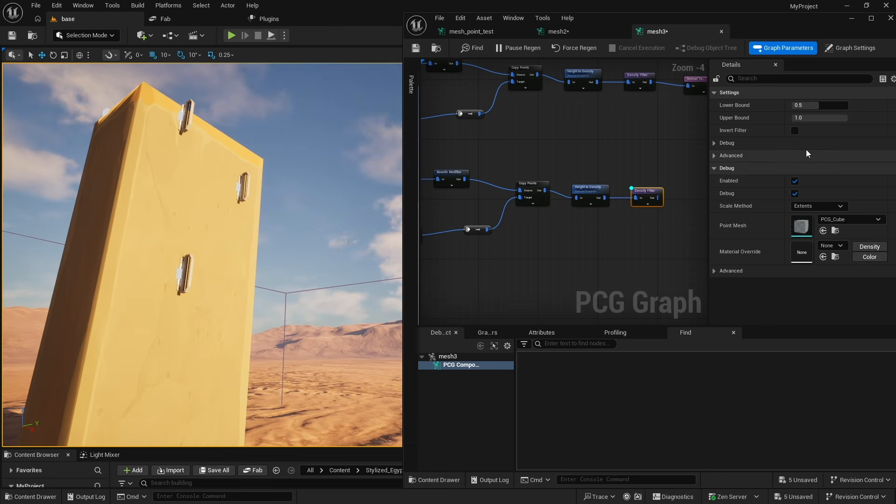
{"action": "left_click", "coordinate": [804, 144]}
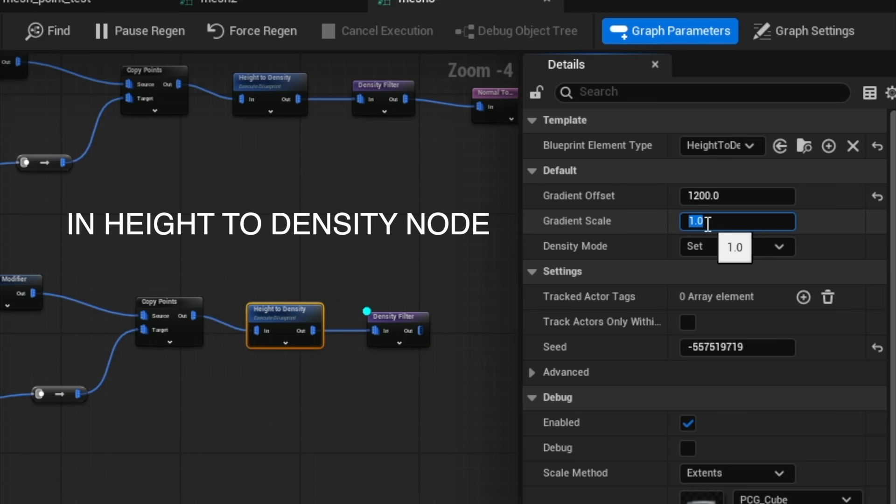
{"action": "type", "text": "-1.0"}
{"action": "key", "text": "Return"}
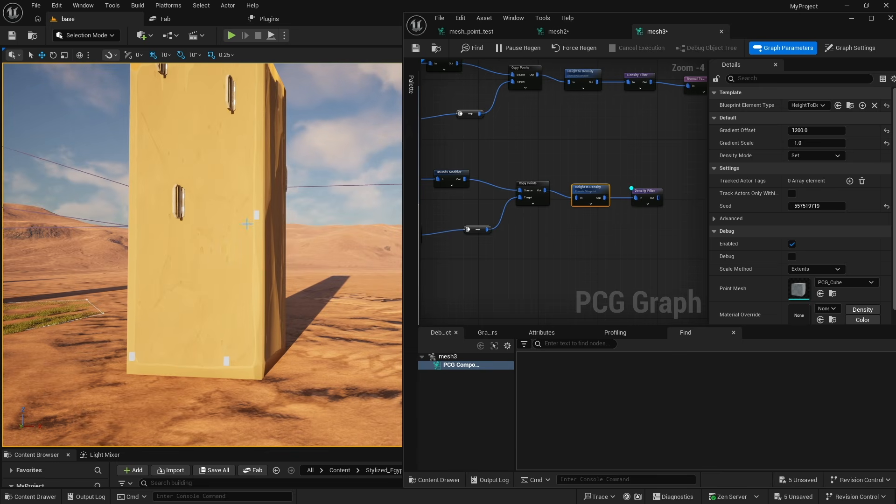
- Disconnect Transform Points from the upper Static Mesh Spawner to hide the fences, and restore the connection
{"action": "right_click_drag", "start_coordinate": [600, 140], "coordinate": [405, 156]}
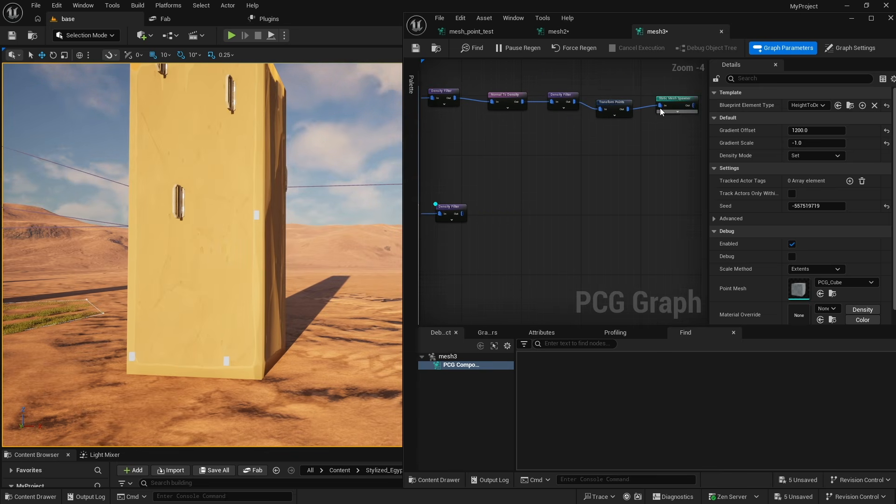
{"action": "left_click", "coordinate": [662, 105], "text": "alt"}
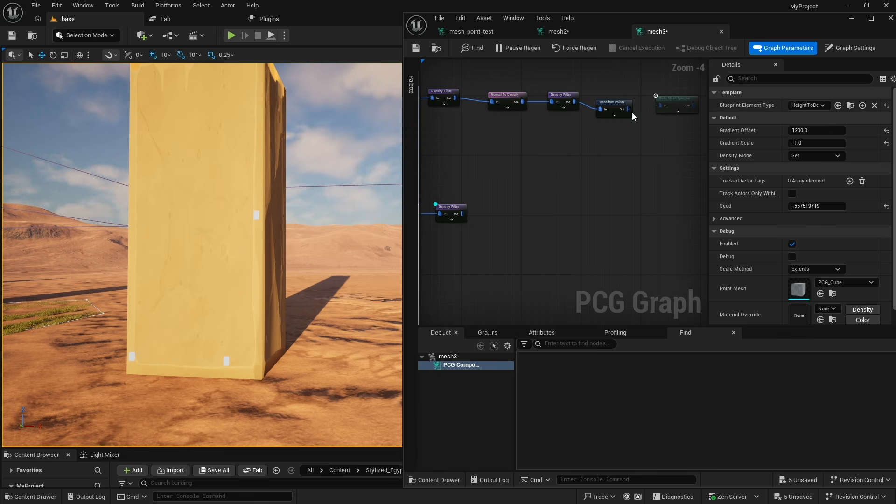
{"action": "left_click_drag", "start_coordinate": [657, 106], "coordinate": [659, 105]}
{"action": "key", "text": "a"}
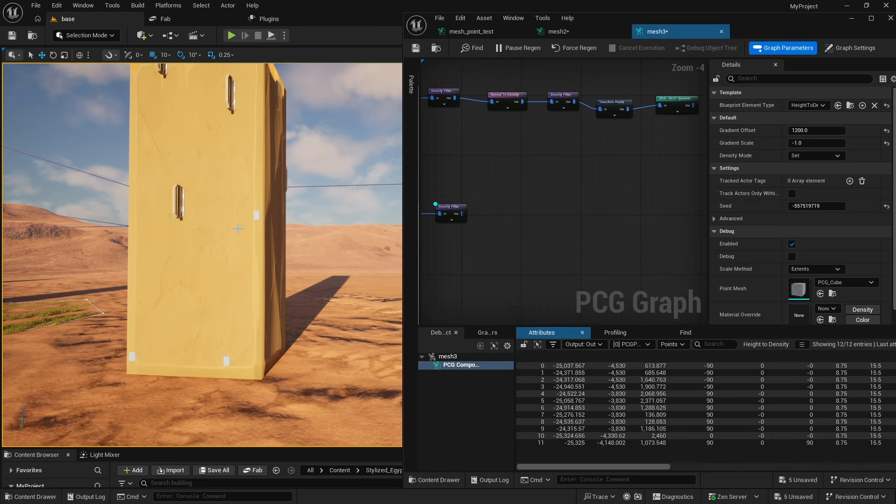
- Set the Poisson Sampling Radius of the duplicated Mesh Sampler to 3.0
{"action": "right_click_drag", "start_coordinate": [264, 219], "coordinate": [309, 216]}
{"action": "right_click_drag", "start_coordinate": [468, 201], "coordinate": [626, 170]}
{"action": "right_click_drag", "start_coordinate": [528, 200], "coordinate": [669, 263]}
{"action": "key", "text": "a"}
{"action": "scroll", "coordinate": [499, 224], "scroll_direction": "up", "scroll_amount": 3}
{"action": "left_click", "coordinate": [499, 224]}
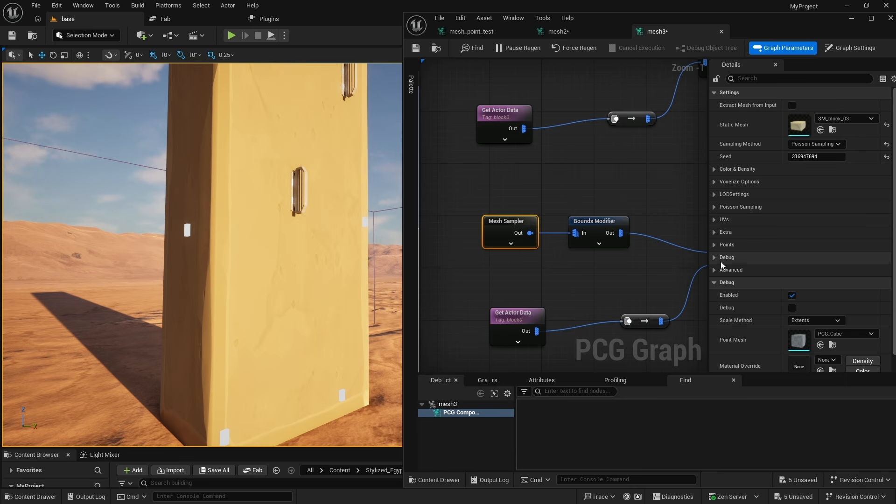
{"action": "left_click", "coordinate": [715, 206]}
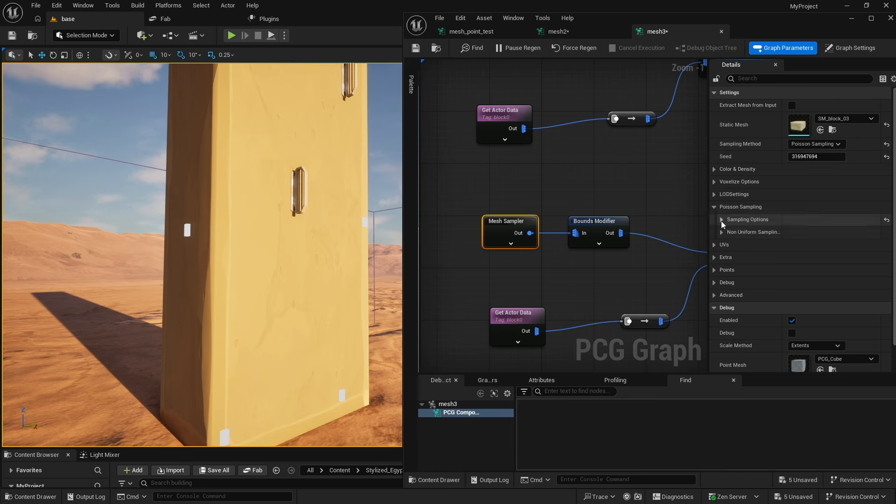
{"action": "left_click", "coordinate": [722, 219]}
{"action": "left_click", "coordinate": [810, 234]}
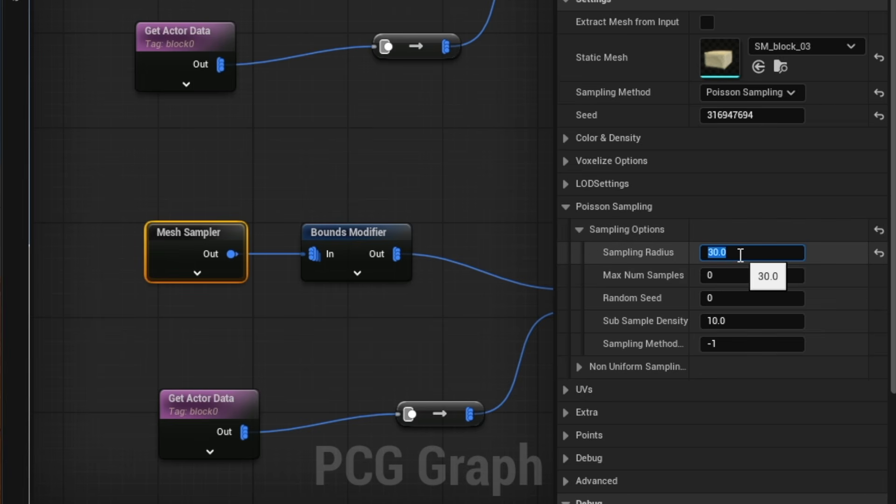
{"action": "type", "text": "3"}
{"action": "key", "text": "Tab"}
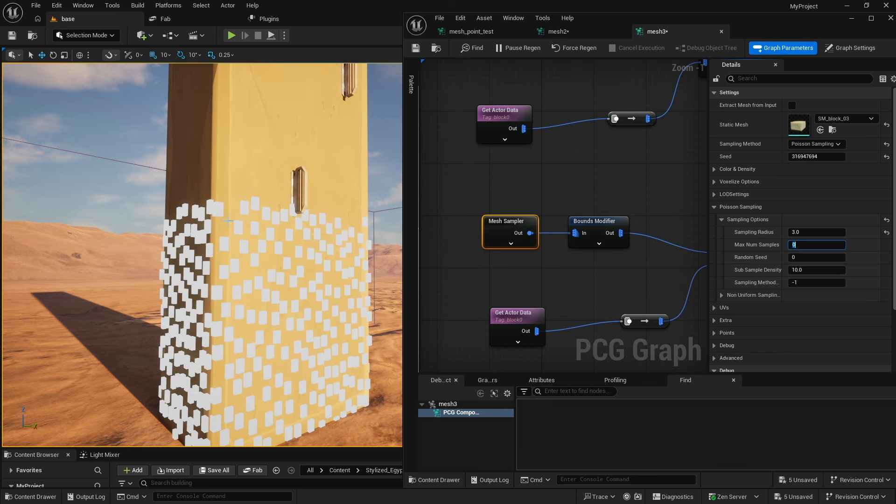
{"action": "right_click_drag", "start_coordinate": [228, 220], "coordinate": [164, 219]}
{"action": "right_click_drag", "start_coordinate": [282, 231], "coordinate": [303, 229]}
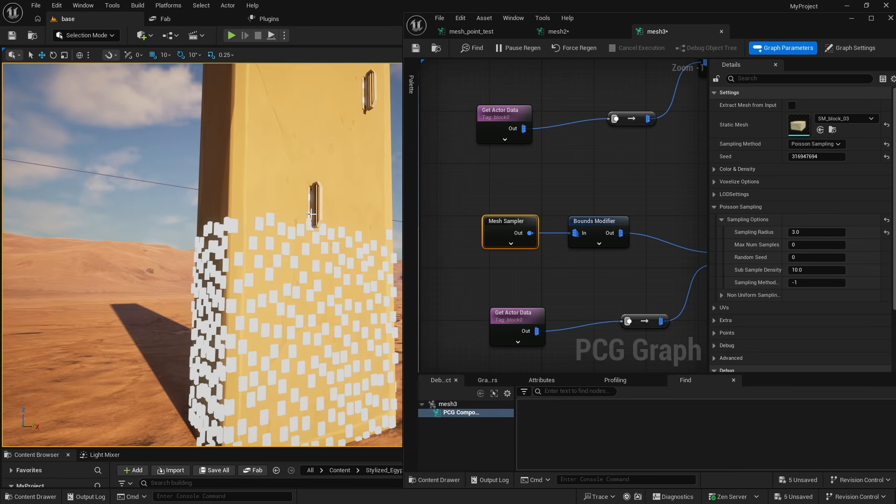
- Set the Gradient Offset of the duplicated Height to Density node to 100
{"action": "scroll", "coordinate": [467, 254], "scroll_direction": "down", "scroll_amount": 2}
{"action": "right_click_drag", "start_coordinate": [595, 275], "coordinate": [590, 259]}
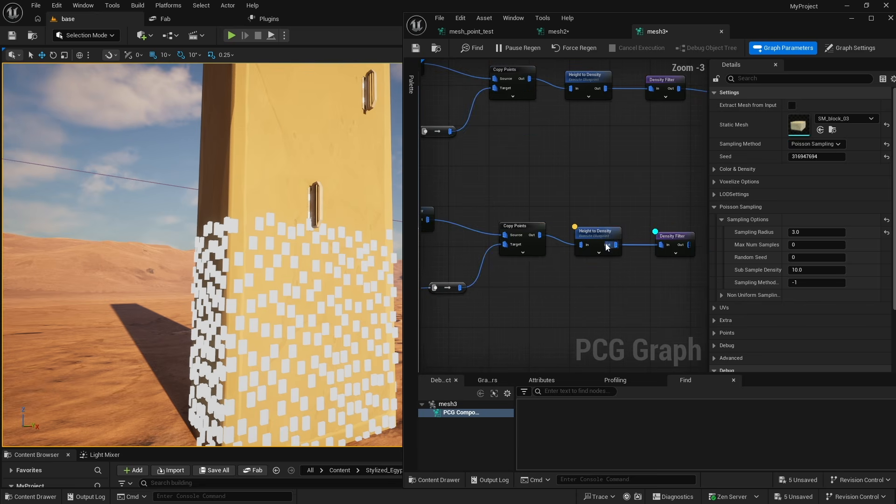
{"action": "left_click", "coordinate": [598, 235]}
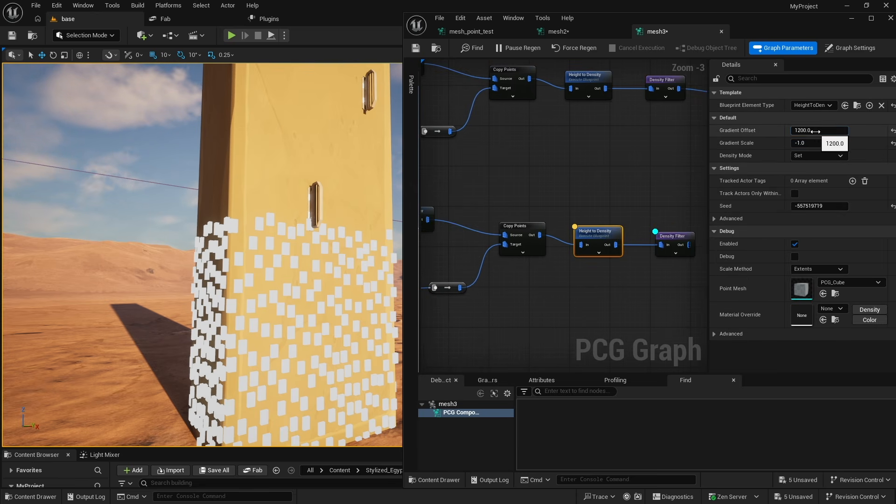
{"action": "left_click", "coordinate": [814, 133]}
{"action": "type", "text": "1"}
{"action": "type", "text": "00"}
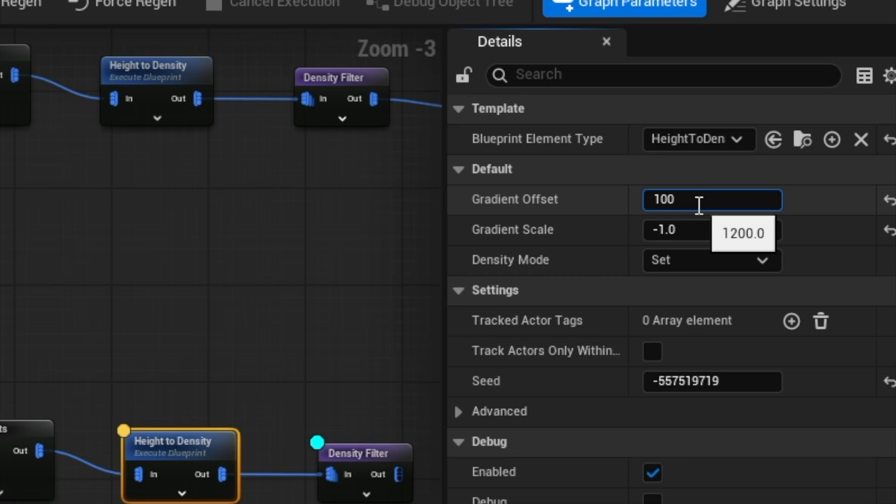
{"action": "key", "text": "Tab"}
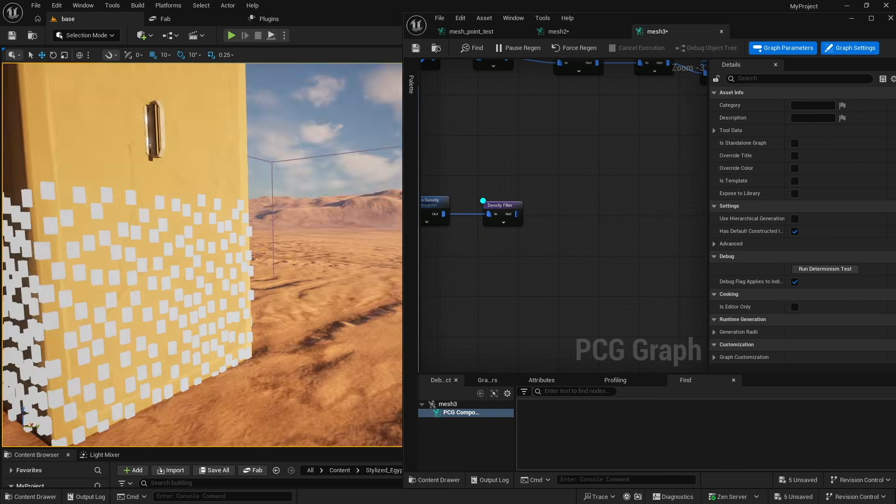
{"action": "right_click_drag", "start_coordinate": [261, 254], "coordinate": [201, 255]}
{"action": "mouse_move", "coordinate": [271, 388]}
{"action": "right_mouse_down"}
{"action": "mouse_move", "coordinate": [292, 415]}
{"action": "mouse_move", "coordinate": [271, 388]}
{"action": "right_mouse_up"}
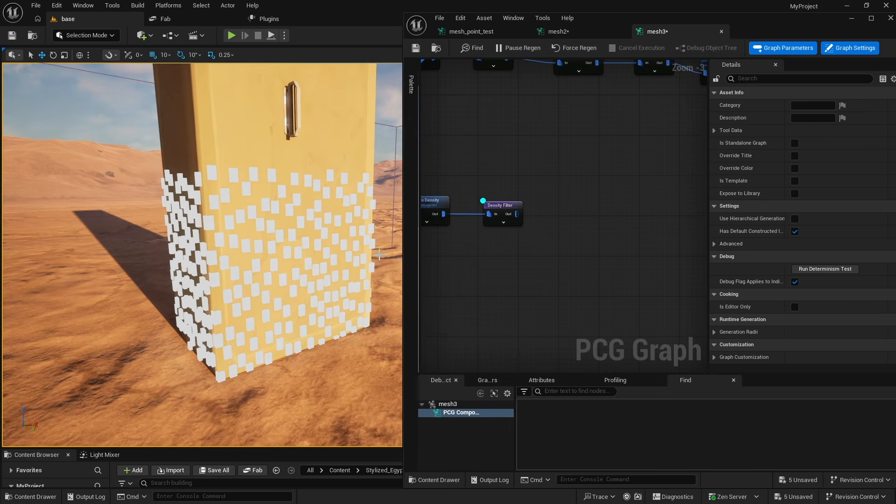
- Add a Static Mesh Spawner node beside the duplicated Density Filter in the lower chain
{"action": "right_click_drag", "start_coordinate": [583, 186], "coordinate": [554, 249]}
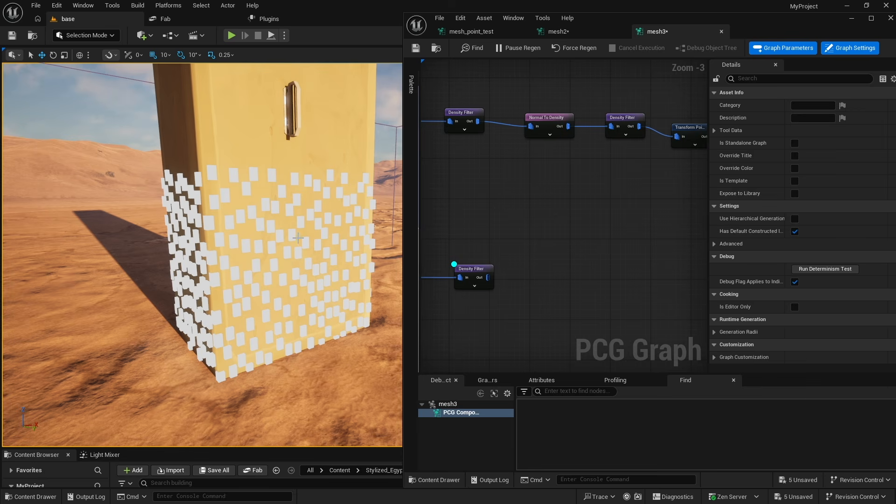
{"action": "right_click_drag", "start_coordinate": [548, 296], "coordinate": [561, 258]}
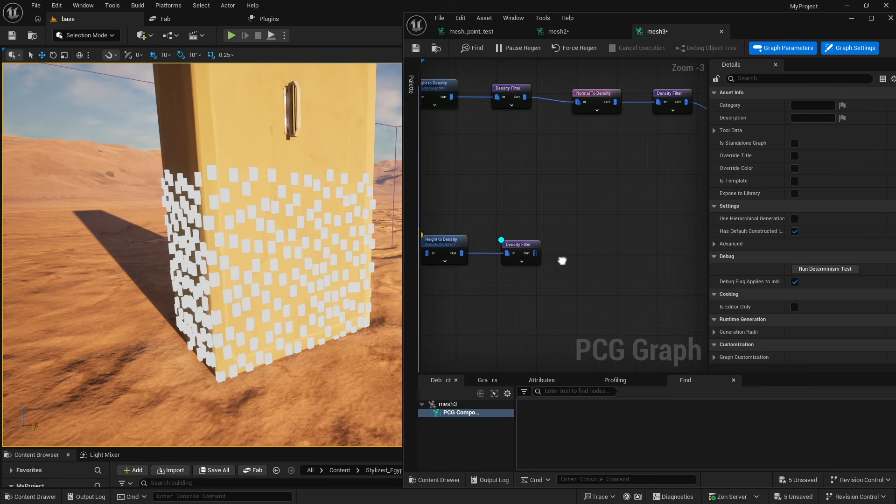
{"action": "right_click_drag", "start_coordinate": [201, 254], "coordinate": [224, 259]}
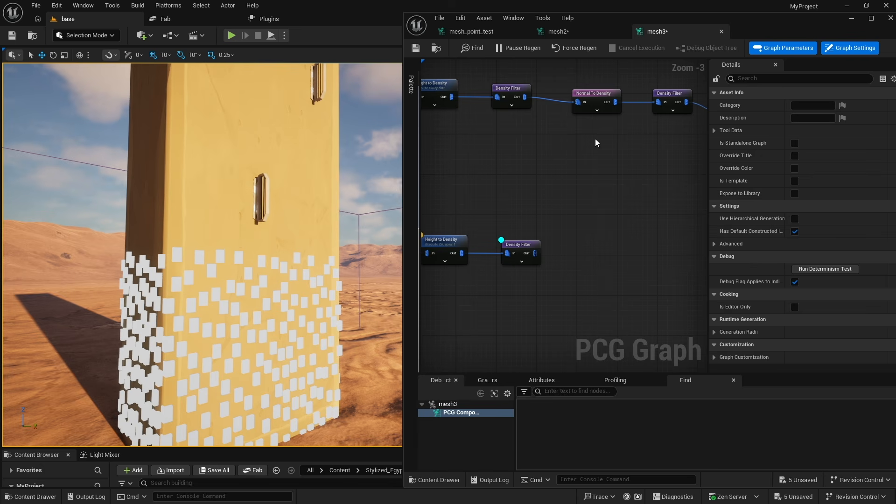
{"action": "right_click", "coordinate": [558, 251]}
{"action": "type", "text": "st"}
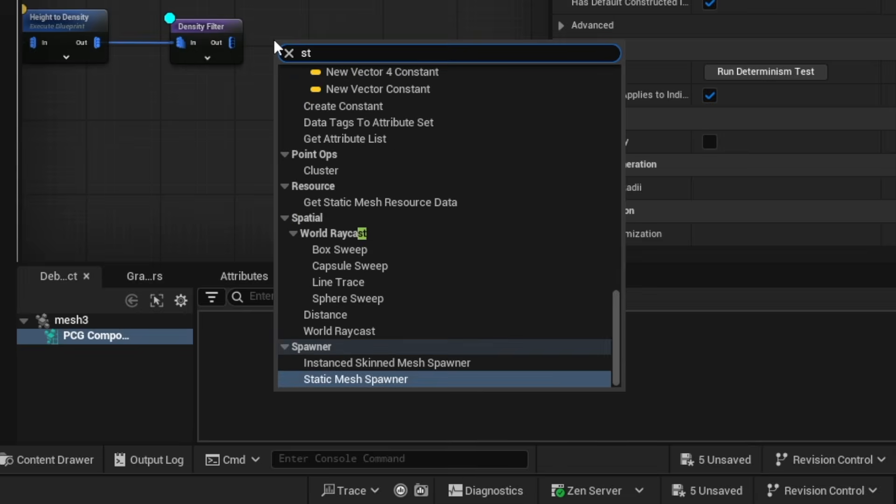
{"action": "key", "text": "Return"}
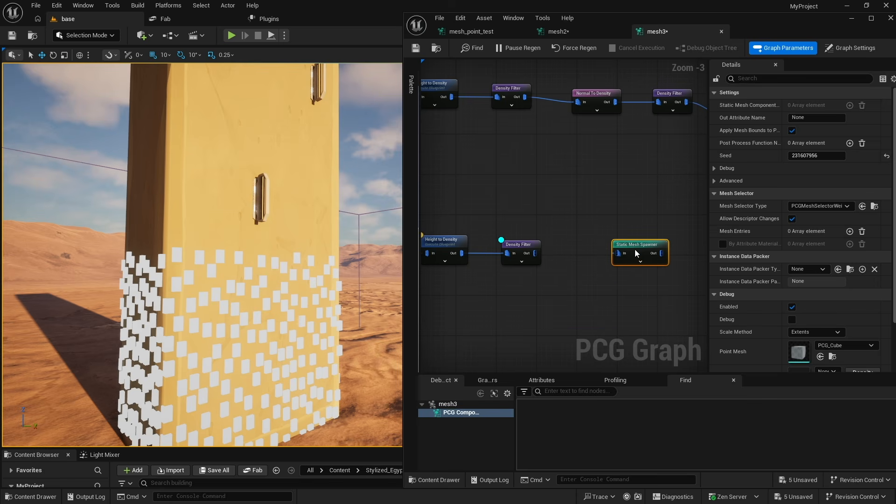
{"action": "right_click_drag", "start_coordinate": [634, 250], "coordinate": [589, 250]}
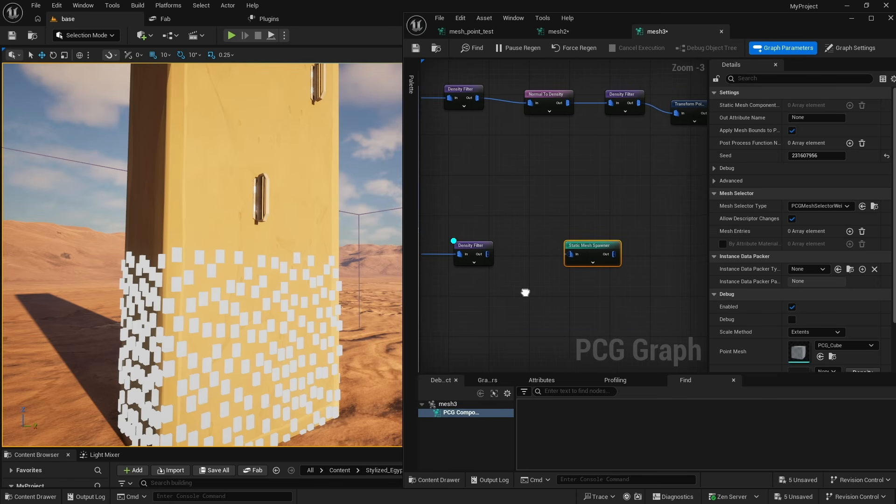
- Connect the lower Density Filter to its Static Mesh Spawner and add a mesh entry using the SM_qmBr2_VarA grass mesh
{"action": "left_click", "coordinate": [491, 258]}
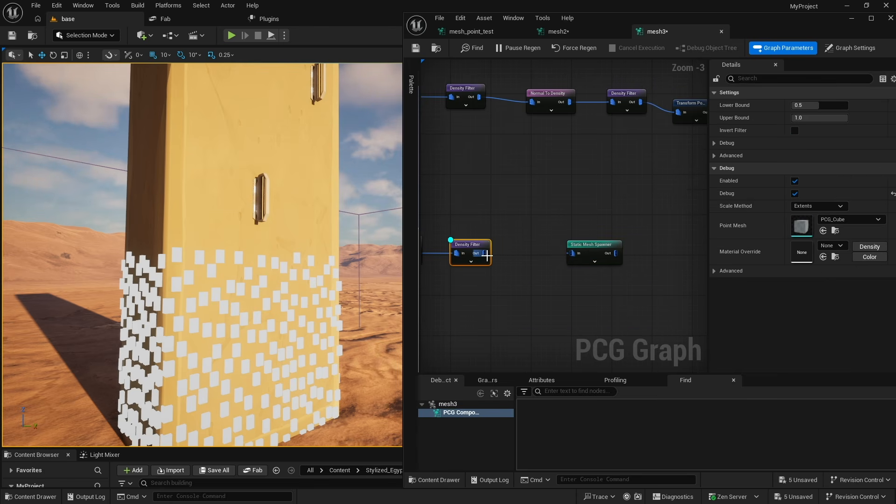
{"action": "left_click_drag", "start_coordinate": [489, 252], "coordinate": [572, 253]}
{"action": "left_click", "coordinate": [311, 230]}
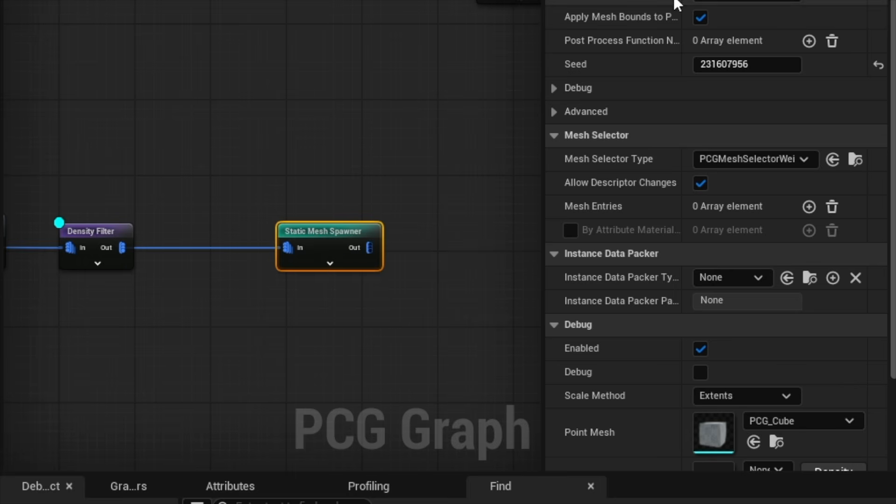
{"action": "scroll", "coordinate": [600, 322], "scroll_direction": "down", "scroll_amount": 3}
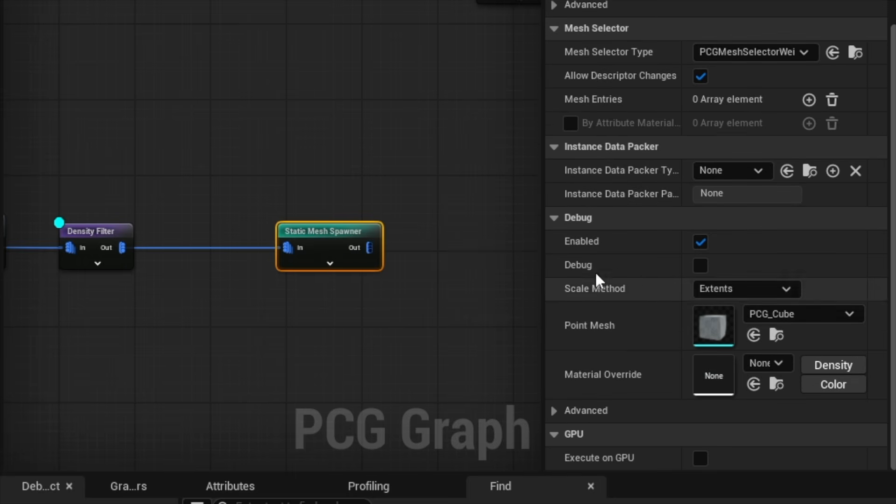
{"action": "left_click", "coordinate": [809, 100]}
{"action": "left_click", "coordinate": [583, 148]}
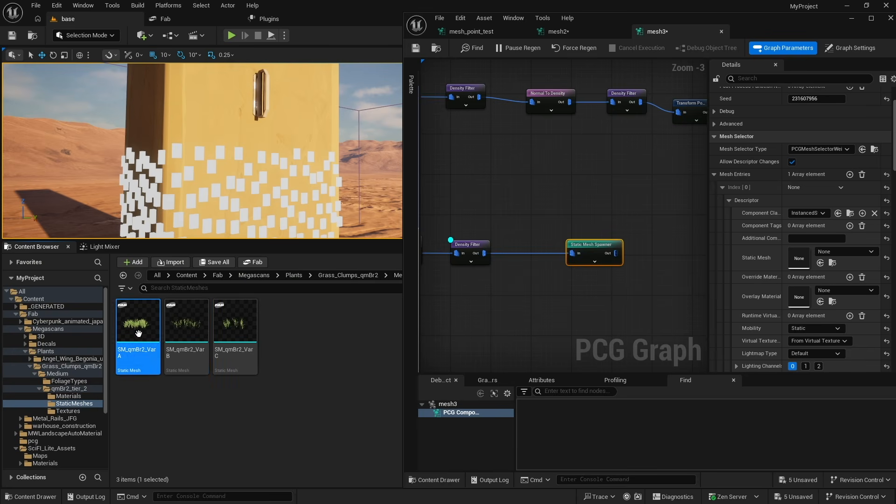
{"action": "left_click_drag", "start_coordinate": [203, 338], "coordinate": [799, 258]}
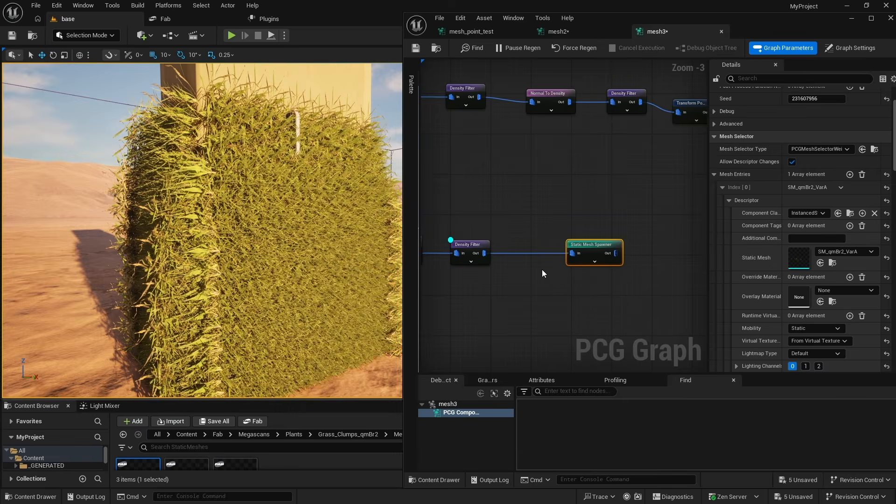
- Insert a Transform Points node between the lower Density Filter and the Static Mesh Spawner and wire it to both
{"action": "right_click", "coordinate": [516, 278]}
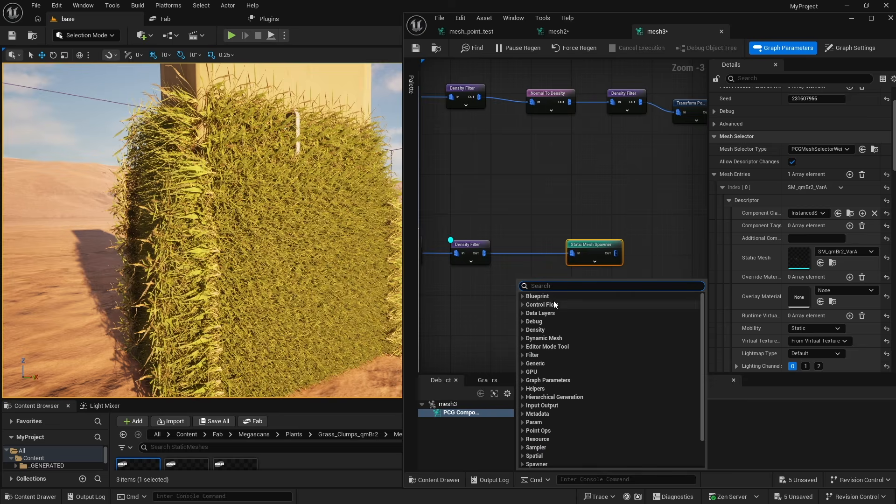
{"action": "type", "text": "transform poi"}
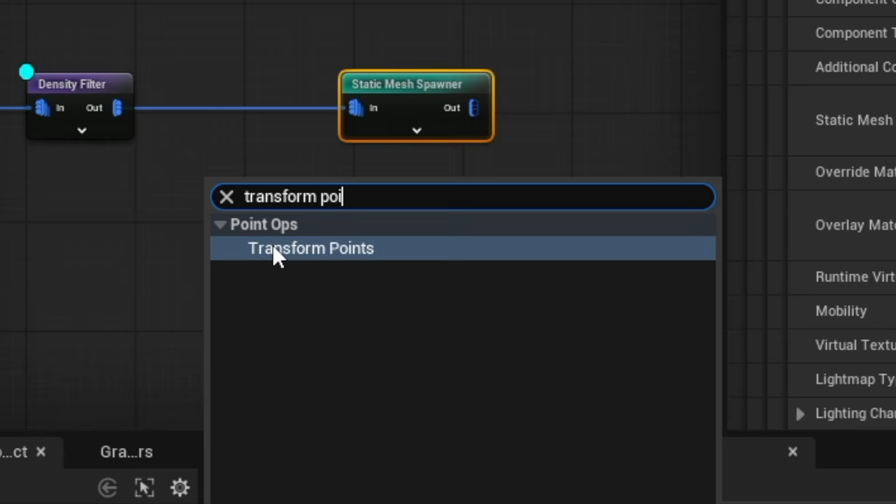
{"action": "left_click", "coordinate": [242, 184]}
{"action": "left_click_drag", "start_coordinate": [117, 108], "coordinate": [218, 196]}
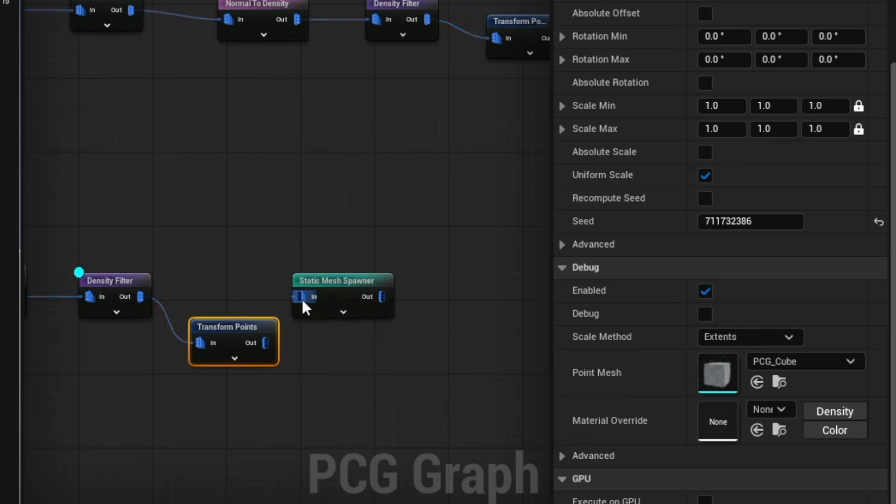
{"action": "left_click", "coordinate": [572, 255], "text": "alt"}
{"action": "left_click_drag", "start_coordinate": [262, 345], "coordinate": [386, 287]}
{"action": "left_click", "coordinate": [302, 314]}
{"action": "left_click_drag", "start_coordinate": [243, 330], "coordinate": [261, 301]}
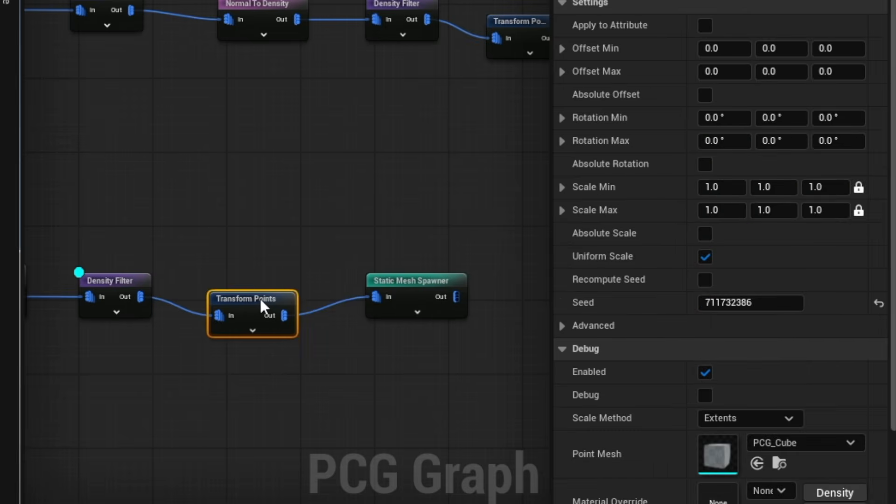
- Set both Scale Min and Scale Max of the lower Transform Points node to 0.3
{"action": "left_click", "coordinate": [710, 209]}
{"action": "type", "text": "3"}
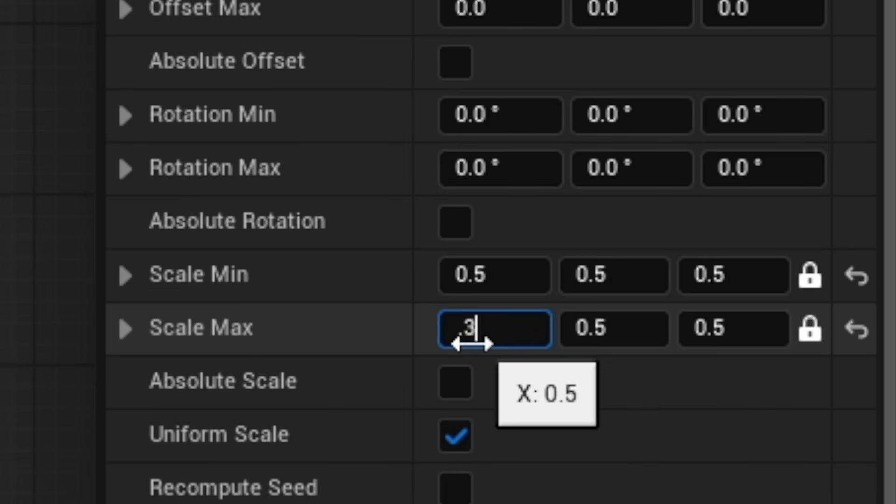
{"action": "left_click", "coordinate": [489, 280]}
{"action": "type", "text": "0.3"}
{"action": "key", "text": "Tab"}
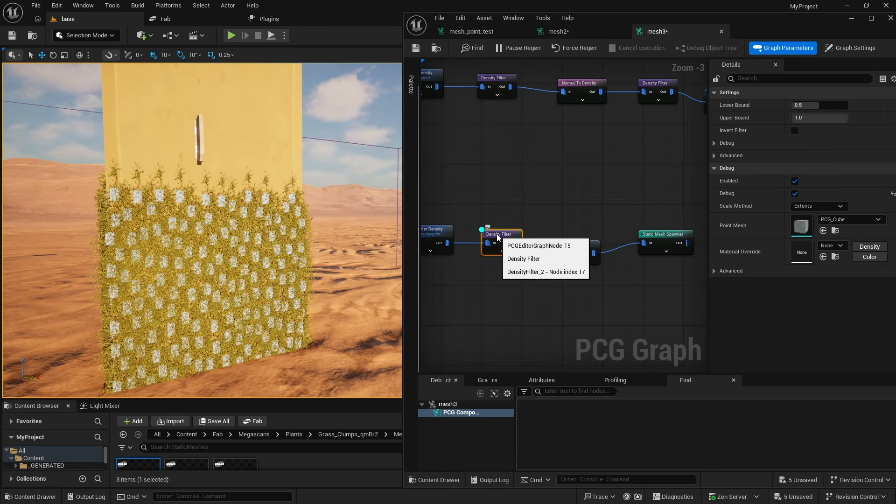
- Turn off the debug point display of the lower Density Filter
{"action": "key", "text": "d"}
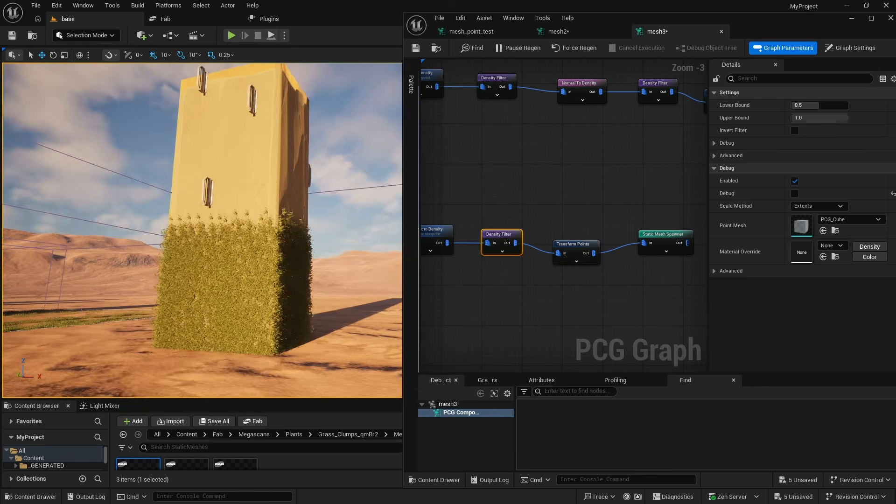
{"action": "right_click_drag", "start_coordinate": [202, 230], "coordinate": [268, 227]}
{"action": "right_click_drag", "start_coordinate": [202, 230], "coordinate": [222, 230]}
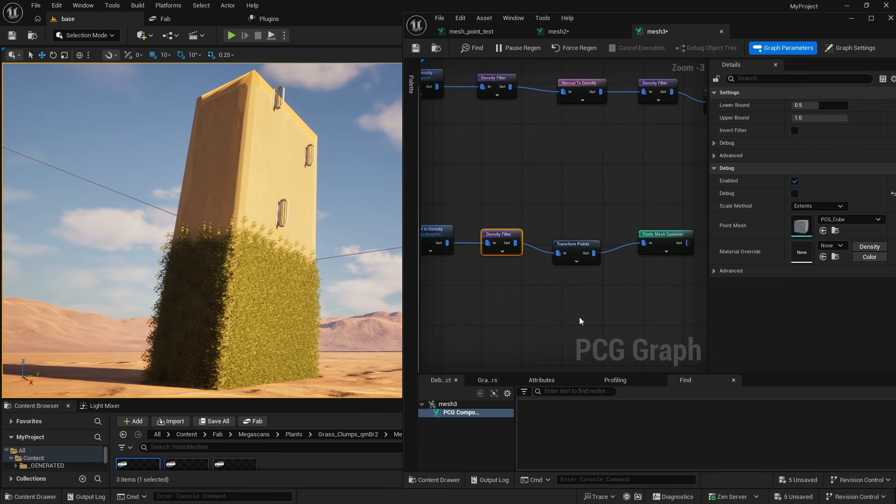
{"action": "right_click_drag", "start_coordinate": [635, 197], "coordinate": [581, 218]}
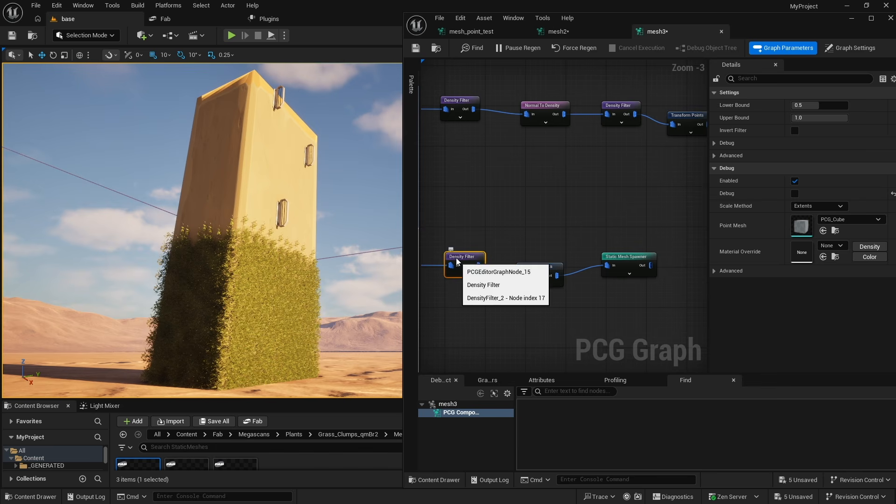
- Rotate the tilted tower to a different lean angle to test how the generated grass and fences respond
{"action": "right_click_drag", "start_coordinate": [315, 245], "coordinate": [329, 244]}
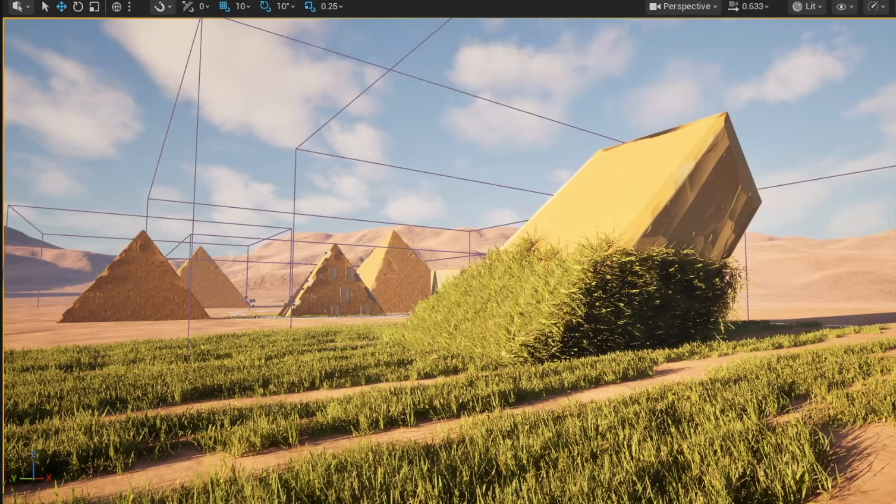
{"action": "right_click_drag", "start_coordinate": [512, 364], "coordinate": [675, 257]}
{"action": "left_click", "coordinate": [618, 234]}
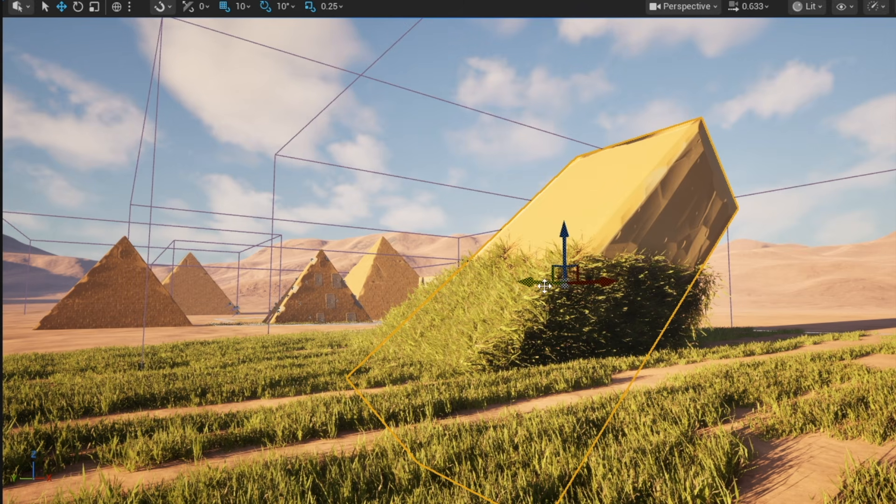
{"action": "key", "text": "e"}
{"action": "left_click_drag", "start_coordinate": [524, 326], "coordinate": [525, 337]}
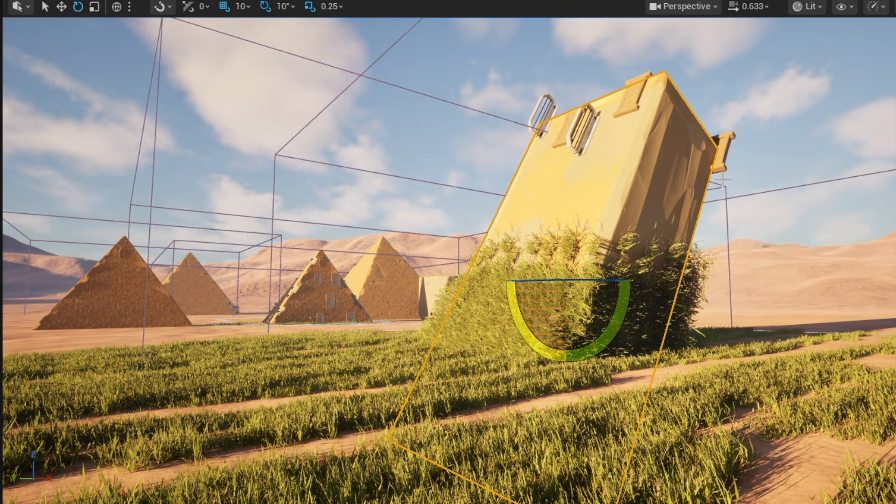
{"action": "left_click", "coordinate": [759, 165]}
- Examine the grass on the tower's lower part and the fences on its upper sides from several directions
{"action": "mouse_move", "coordinate": [561, 325]}
{"action": "right_mouse_down"}
{"action": "mouse_move", "coordinate": [532, 341]}
{"action": "mouse_move", "coordinate": [532, 458]}
{"action": "mouse_move", "coordinate": [583, 261]}
{"action": "mouse_move", "coordinate": [571, 320]}
{"action": "mouse_move", "coordinate": [551, 324]}
{"action": "right_mouse_up"}
{"action": "key", "text": "w"}
{"action": "key", "text": "d"}
{"action": "key", "text": "a"}
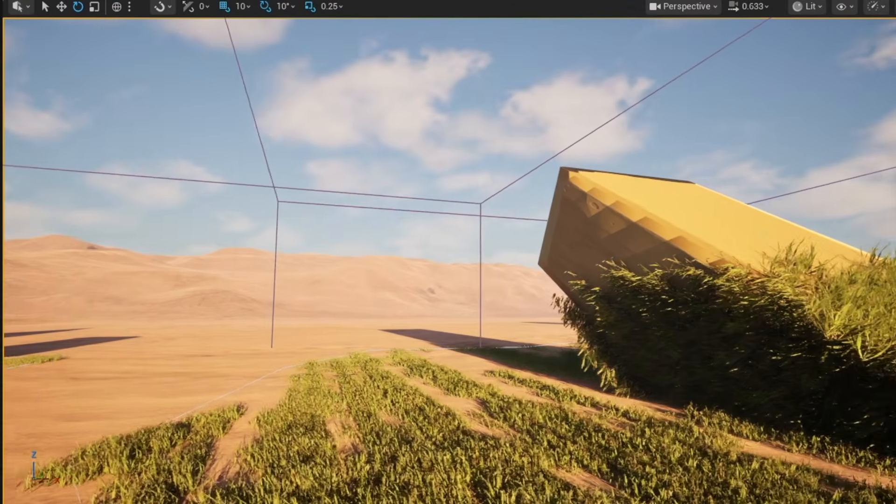
{"action": "right_click_drag", "start_coordinate": [676, 237], "coordinate": [676, 237]}
{"action": "key", "text": "d"}
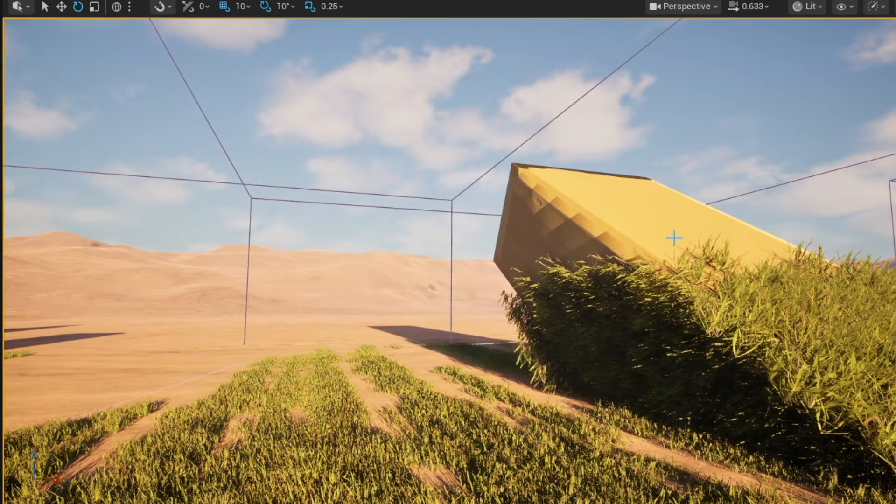
{"action": "key", "text": "g"}
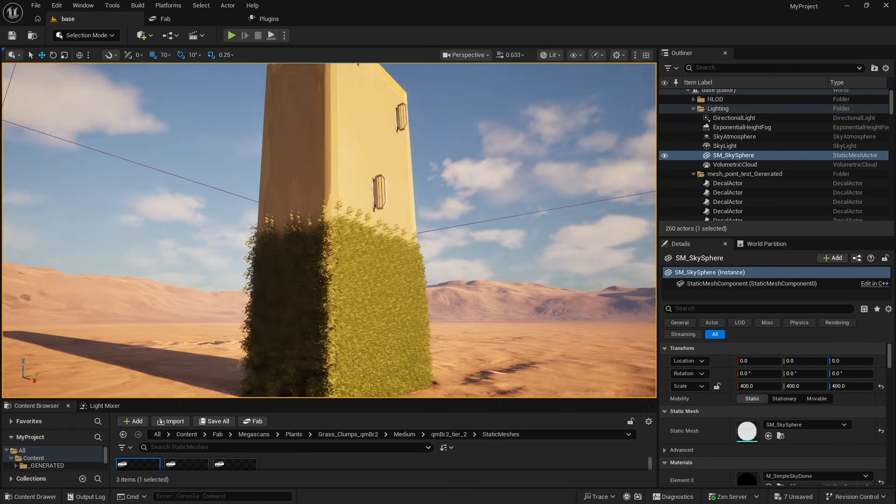
{"action": "key", "text": "d"}
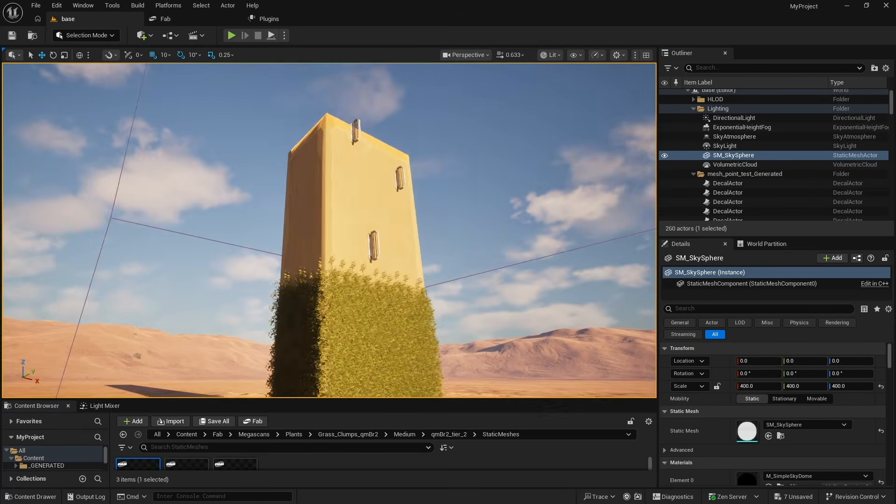
{"action": "key", "text": "w"}
{"action": "key", "text": "s"}
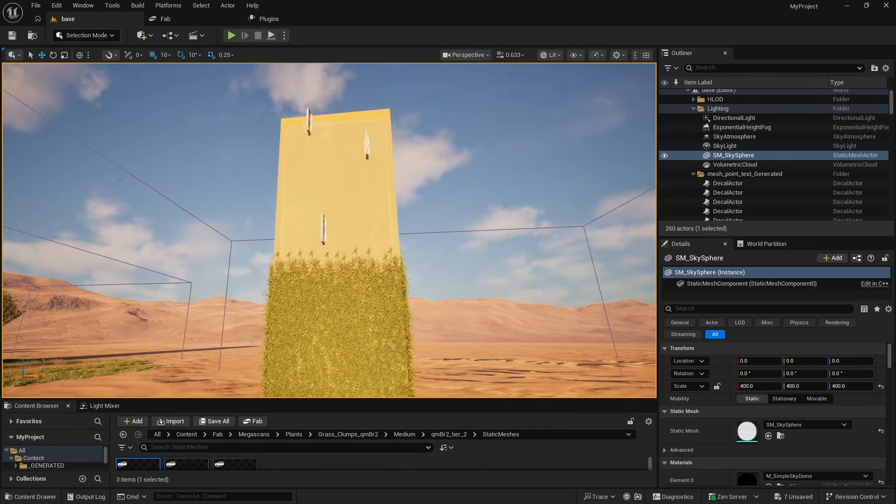